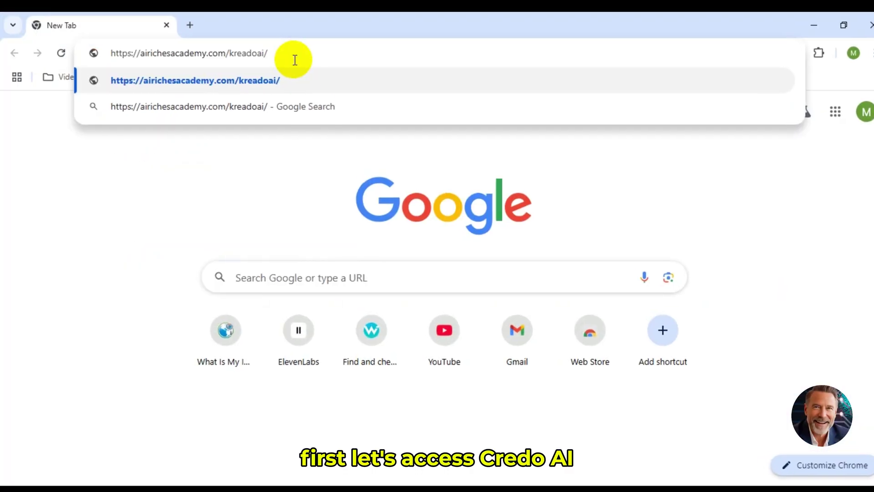
# Open the airichesacademy.com/kreadoai/ link in a new Chrome tab
pyautogui.click(380, 82)
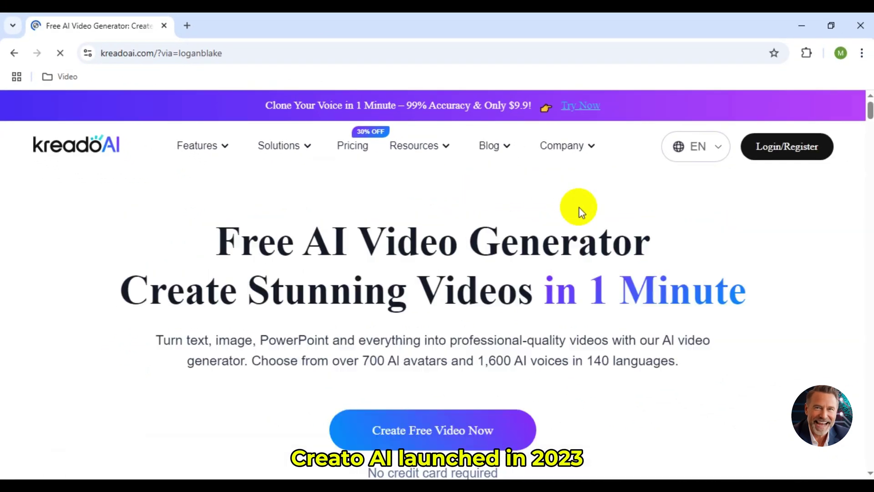
# Zoom the KreadoAI homepage out to 90% and highlight the Free AI Video Generator heading
pyautogui.hotkey('ctrl', '-')
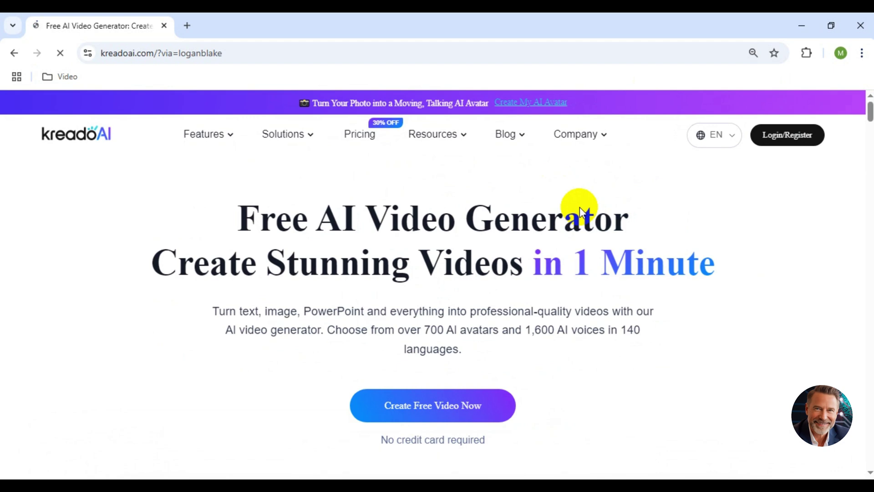
pyautogui.moveTo(253, 217); pyautogui.dragTo(751, 302)
# Highlight the hero description and scroll down through the homepage feature sections
pyautogui.click(190, 309)
pyautogui.moveTo(190, 308); pyautogui.dragTo(564, 343)
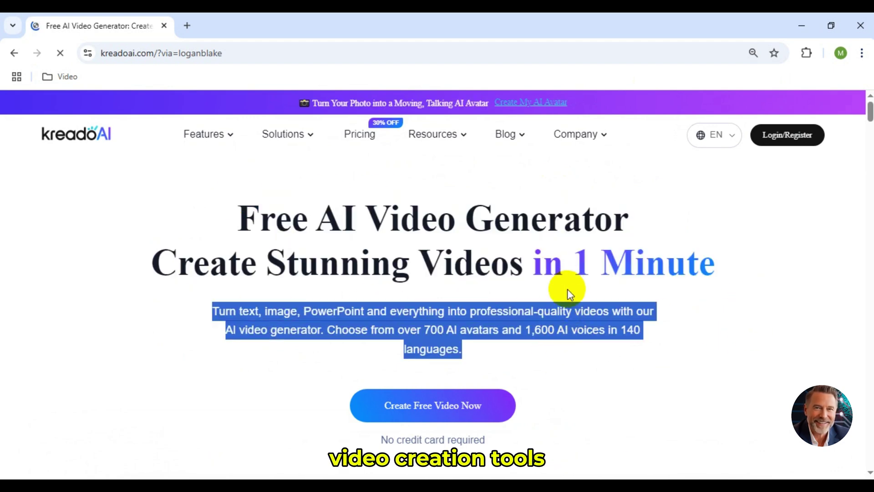
pyautogui.scroll(-6, 676, 346)
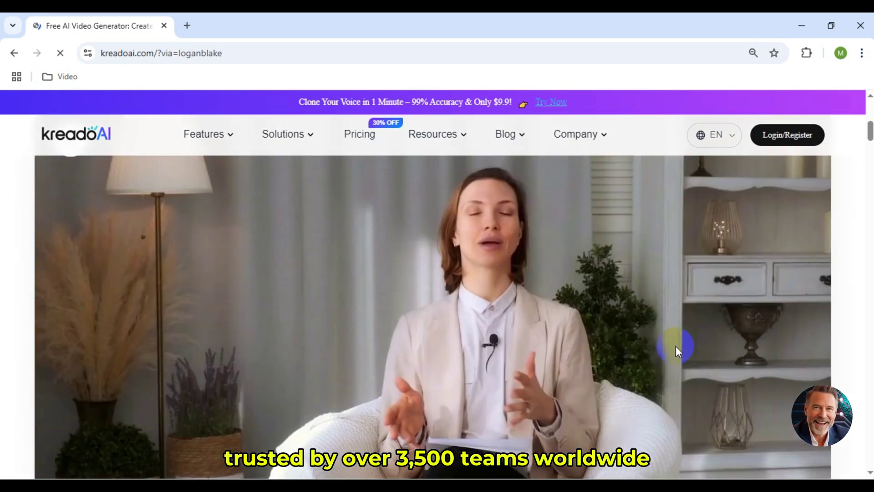
pyautogui.scroll(-8, 676, 346)
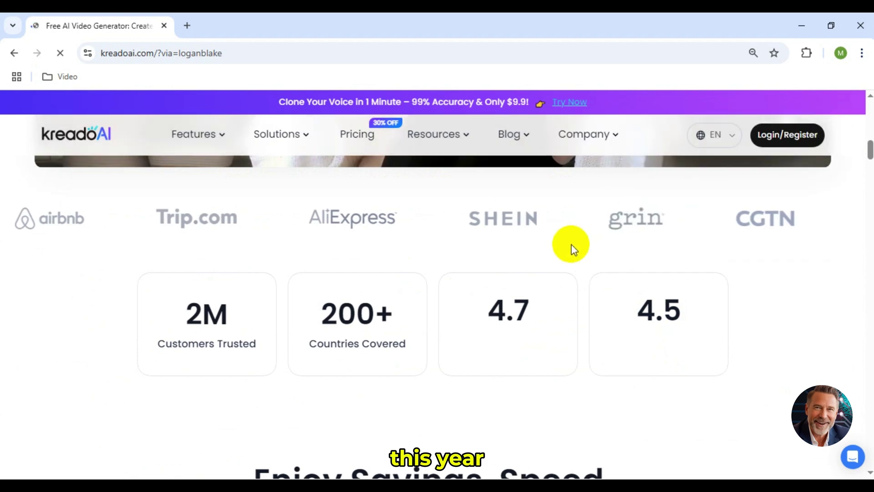
pyautogui.scroll(-3, 572, 248)
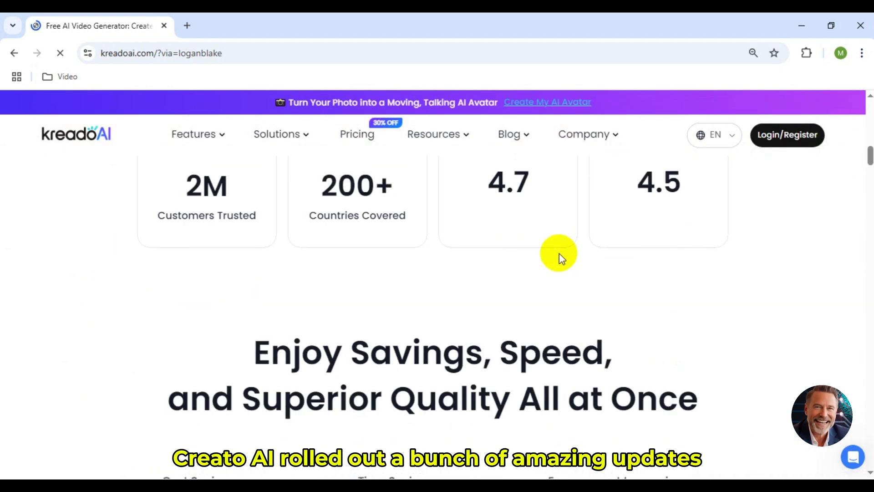
pyautogui.scroll(3, 559, 258)
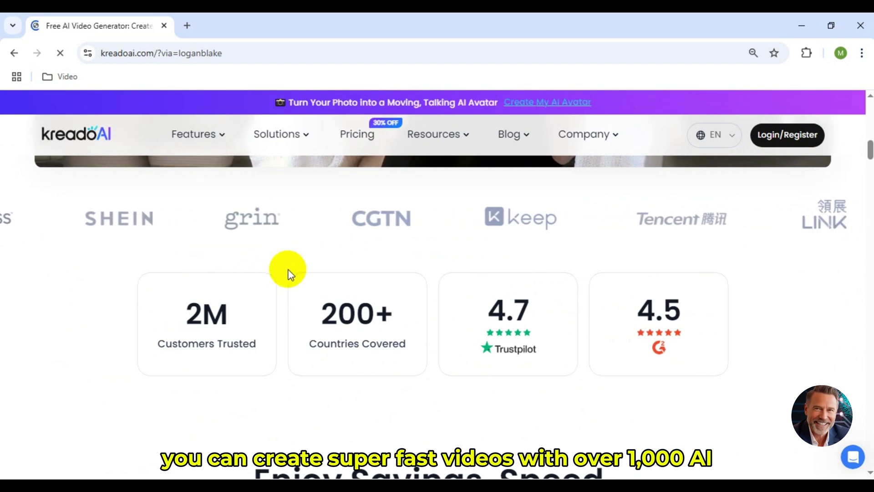
pyautogui.scroll(-5, 295, 269)
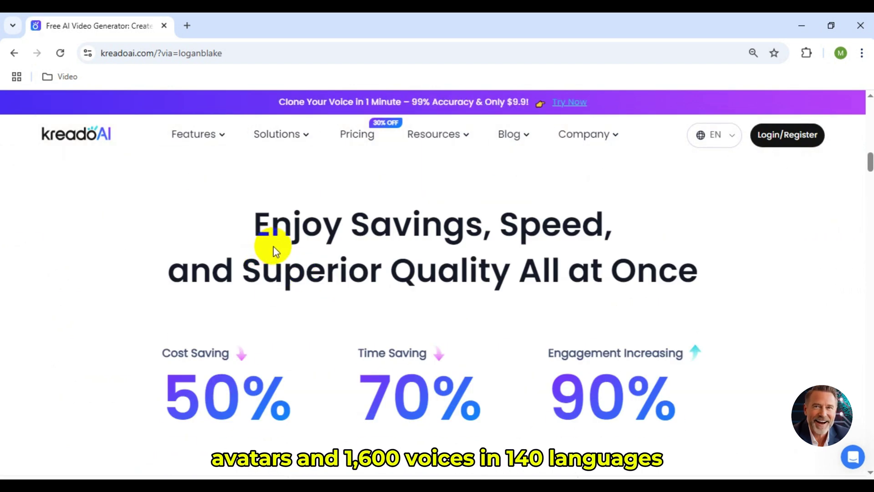
pyautogui.scroll(-4, 275, 250)
pyautogui.scroll(-10, 278, 254)
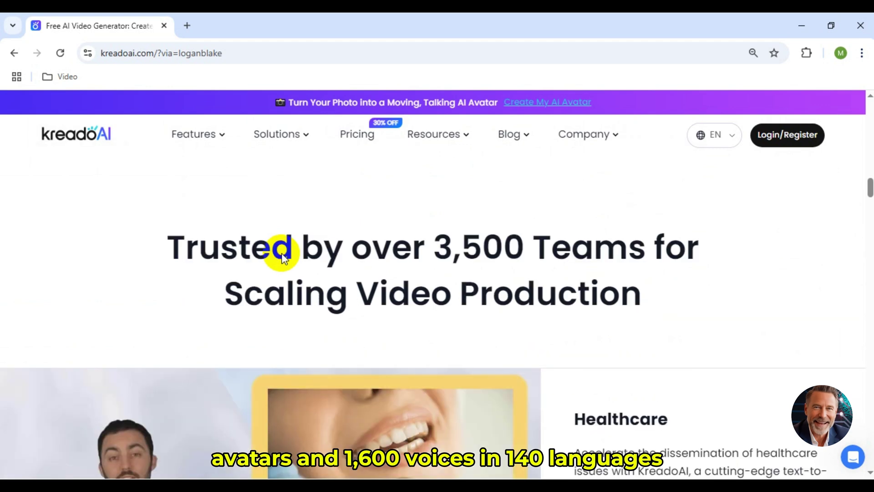
pyautogui.scroll(1, 548, 296)
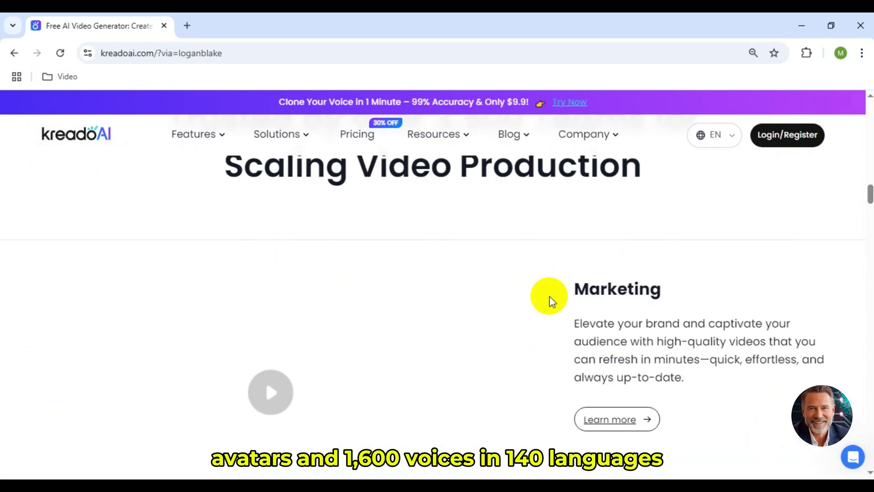
pyautogui.scroll(-10, 547, 296)
pyautogui.scroll(-2, 547, 296)
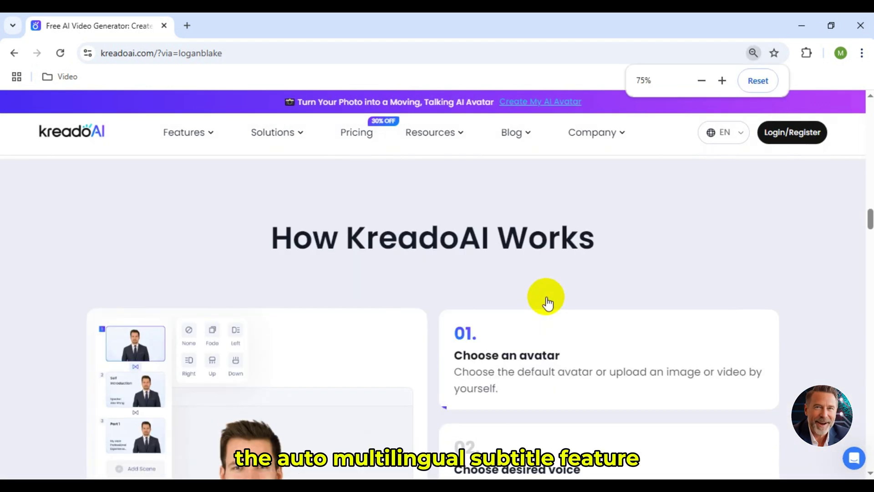
pyautogui.scroll(-3, 544, 282)
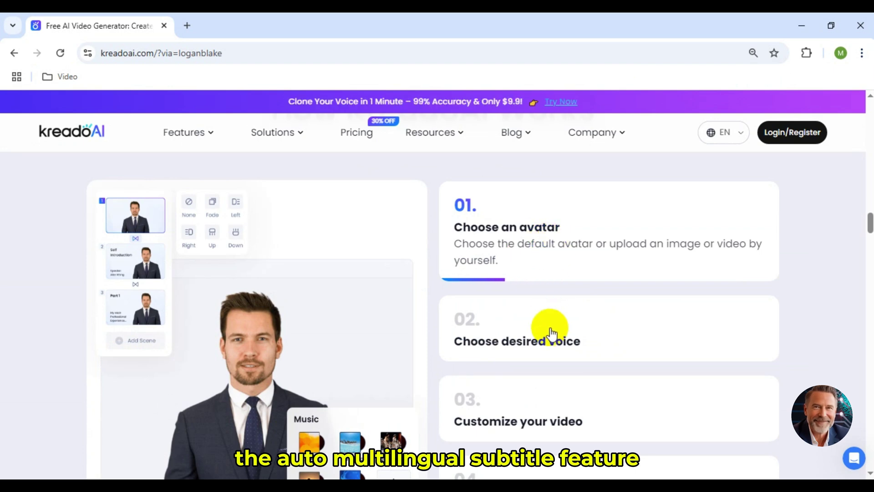
pyautogui.moveTo(572, 361)
pyautogui.scroll(-2, 574, 363)
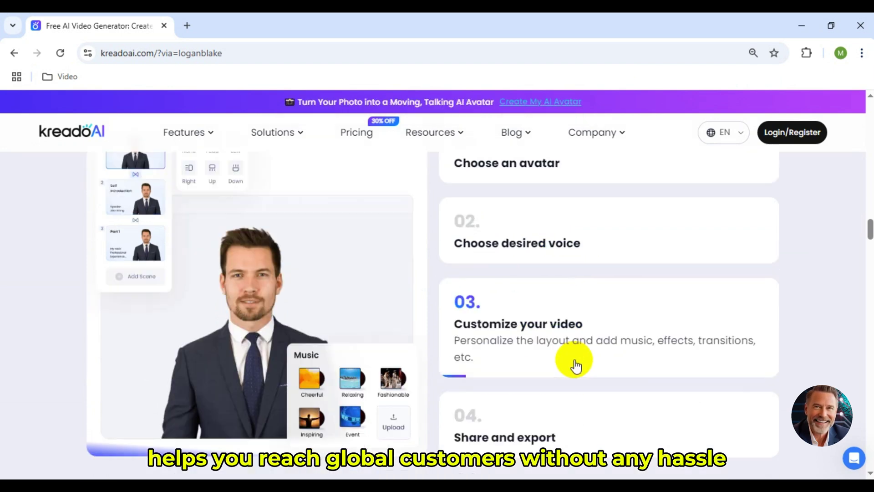
pyautogui.scroll(-8, 575, 363)
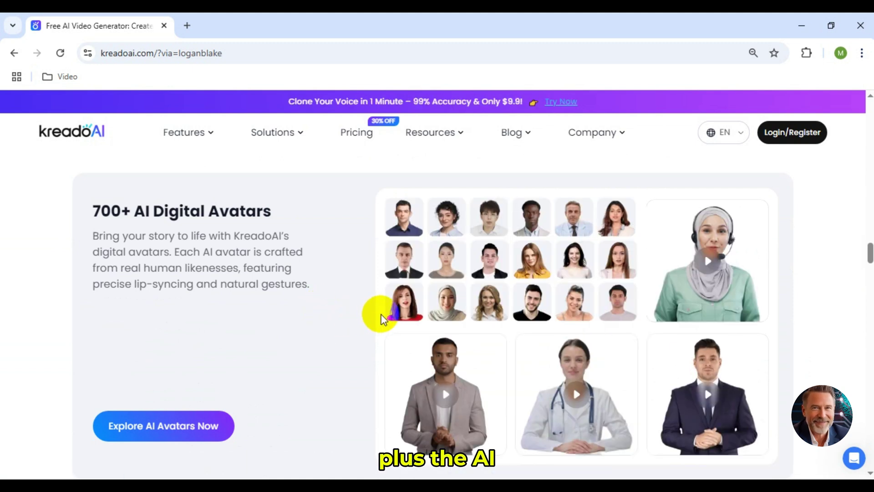
# Highlight the 700+ avatars description, then continue down to the Get Started For Free section
pyautogui.moveTo(206, 235); pyautogui.dragTo(302, 273)
pyautogui.click(298, 278)
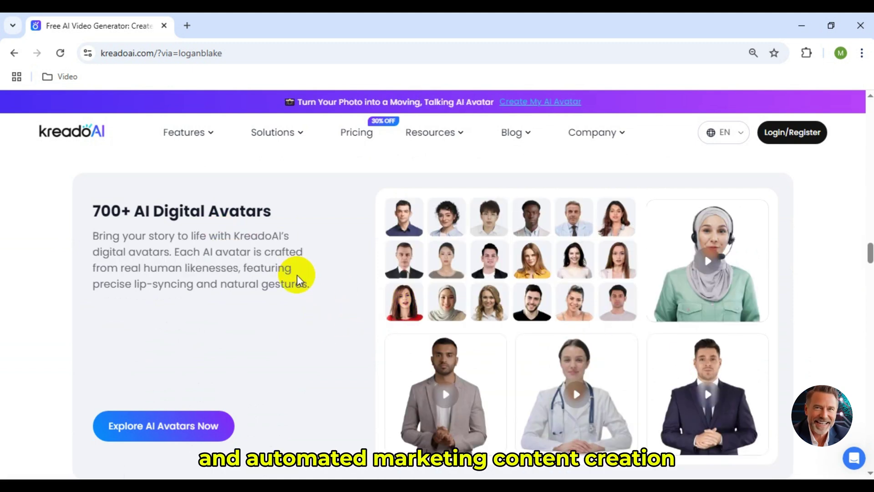
pyautogui.scroll(-2, 321, 263)
pyautogui.scroll(-5, 327, 273)
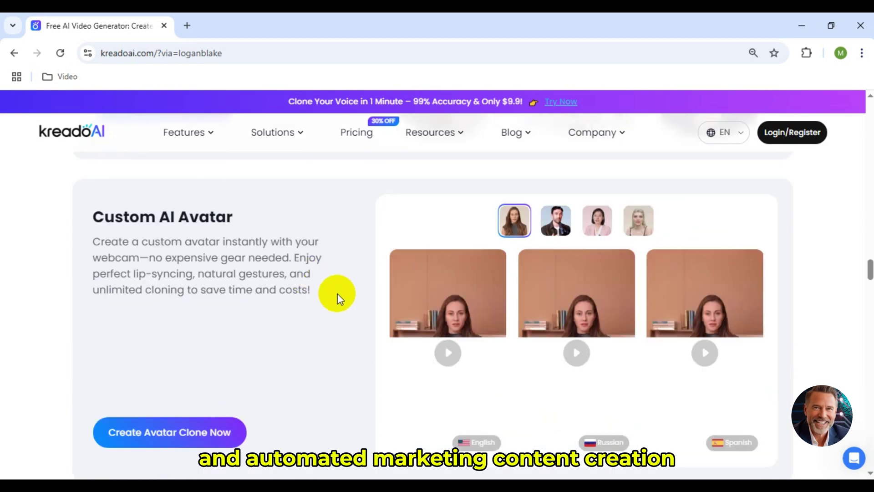
pyautogui.scroll(-5, 332, 294)
pyautogui.scroll(-5, 327, 288)
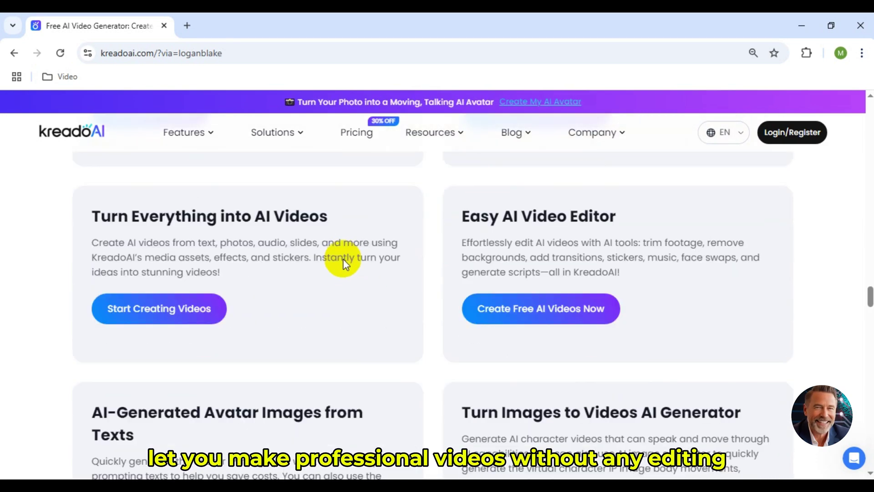
pyautogui.scroll(-12, 345, 263)
pyautogui.scroll(-15, 347, 260)
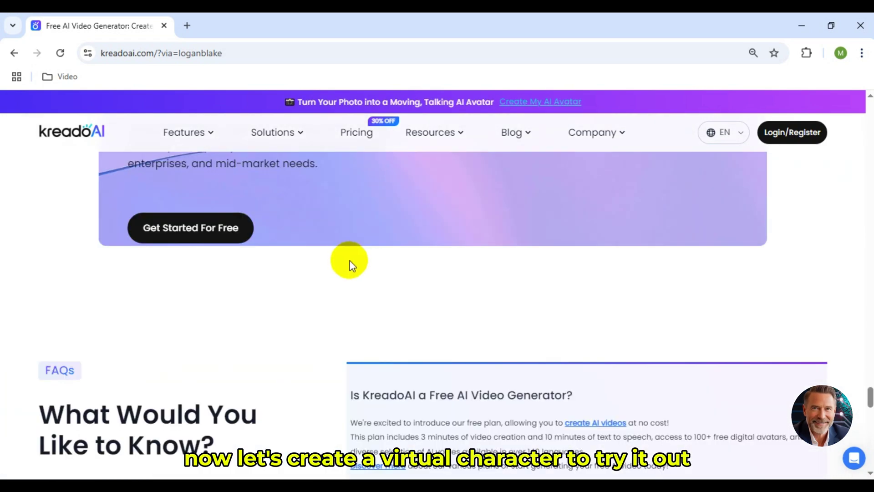
pyautogui.scroll(-4, 351, 265)
pyautogui.scroll(-8, 328, 265)
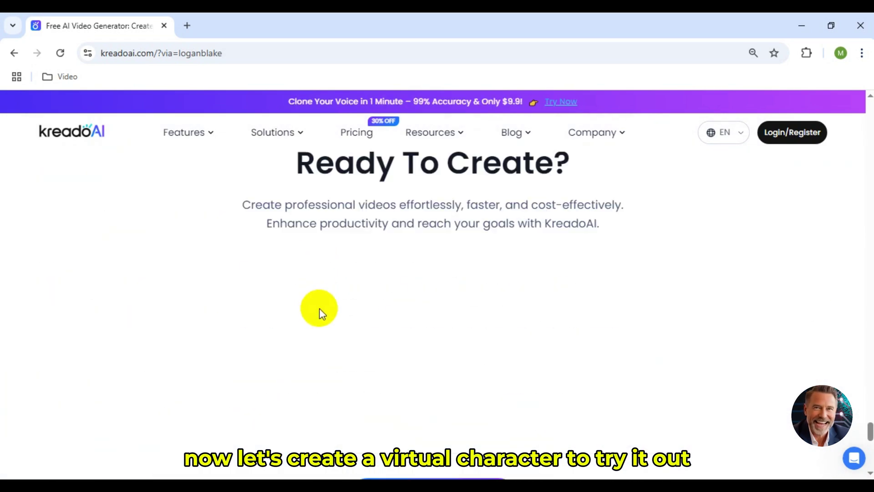
pyautogui.scroll(-5, 320, 313)
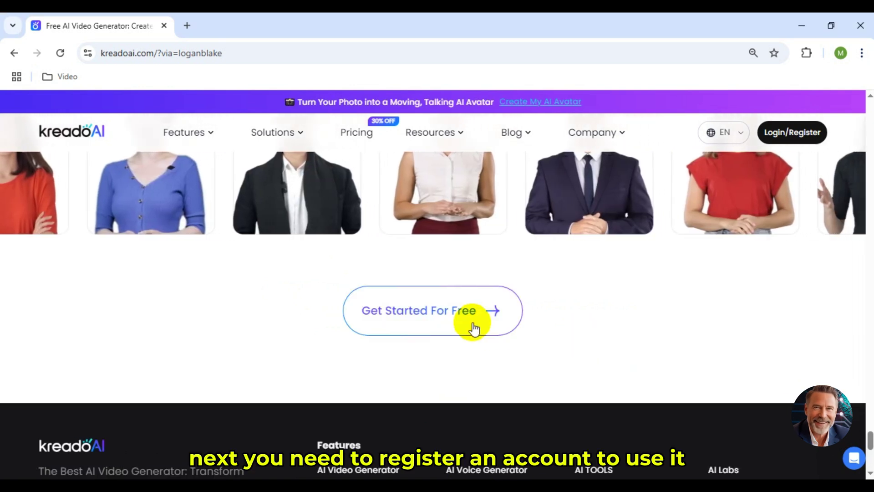
# Start a free account from Get Started For Free and sign in with Google
pyautogui.click(474, 327)
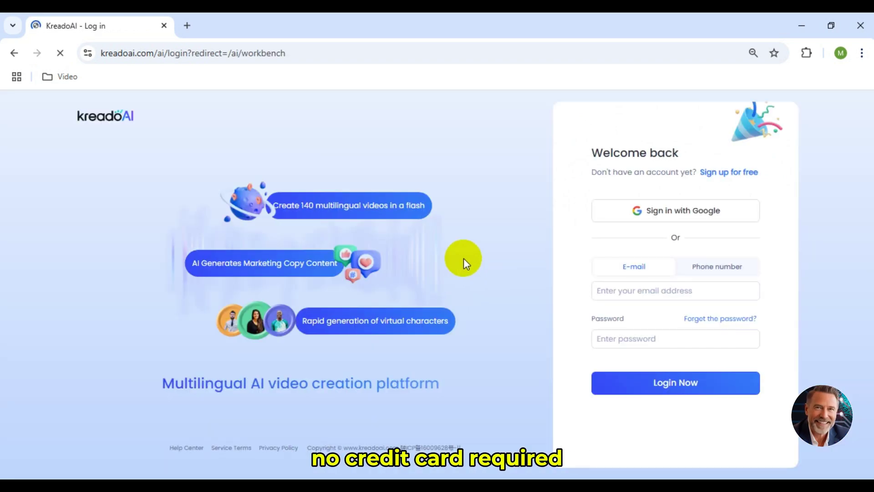
pyautogui.click(637, 291)
pyautogui.click(644, 337)
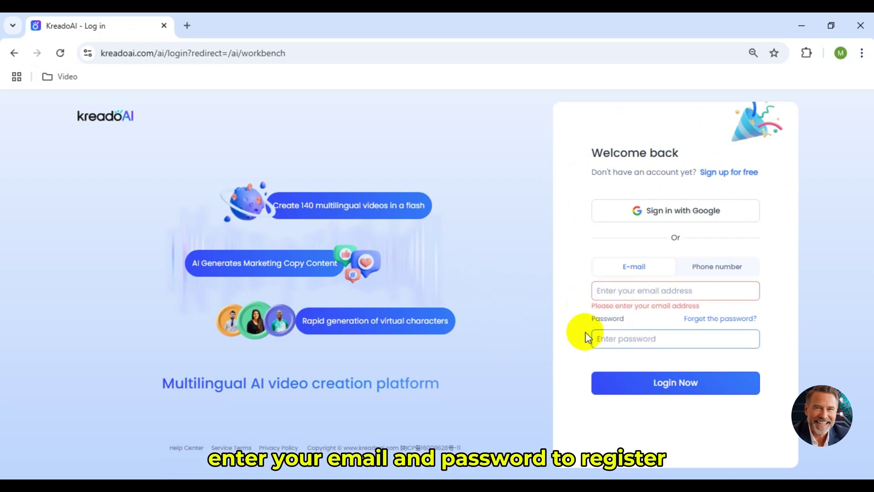
pyautogui.click(729, 217)
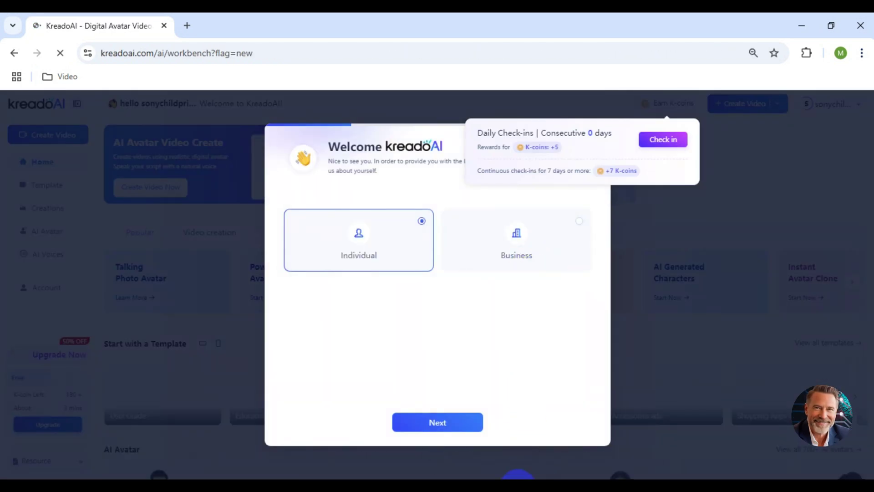
# Answer the welcome questions with Individual, Marketer, eCommerce and Social Media, then Create Now
pyautogui.click(437, 411)
pyautogui.click(496, 208)
pyautogui.click(501, 411)
pyautogui.click(392, 207)
pyautogui.click(485, 411)
pyautogui.click(396, 237)
pyautogui.click(489, 415)
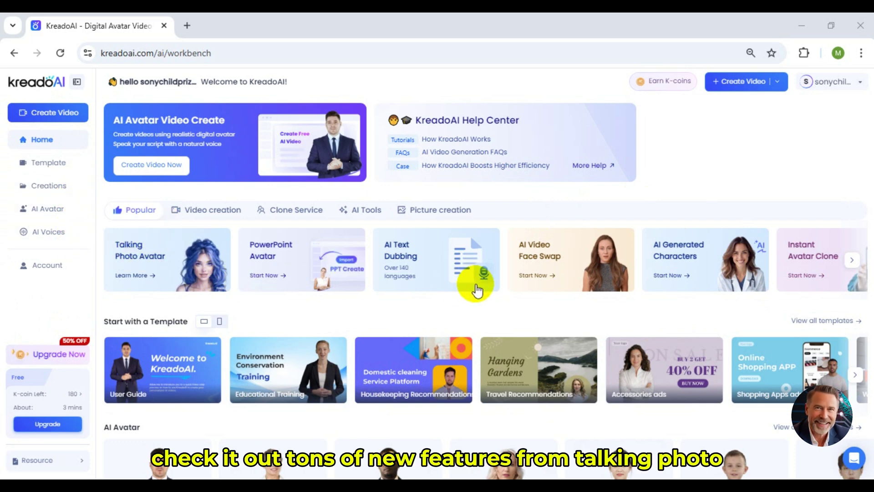
# Page the Popular feature carousel forward past AI Video Face Swap to its last cards
pyautogui.click(852, 260)
pyautogui.click(854, 262)
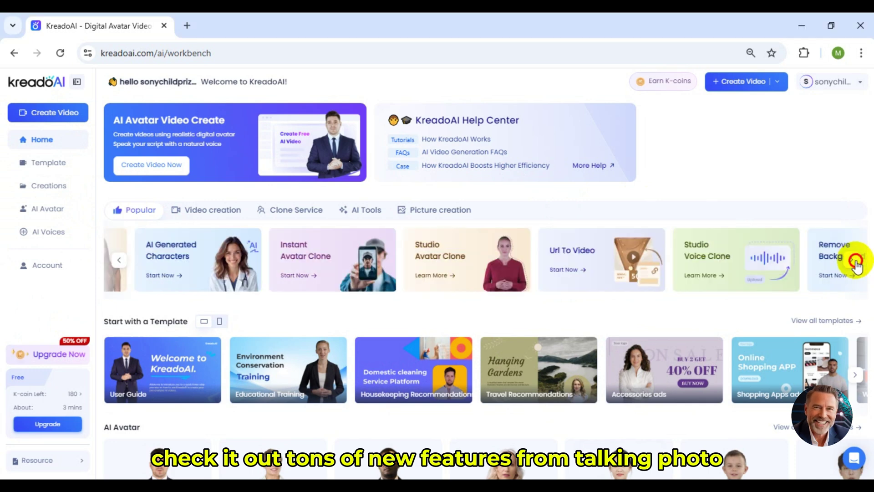
pyautogui.click(853, 260)
pyautogui.click(854, 264)
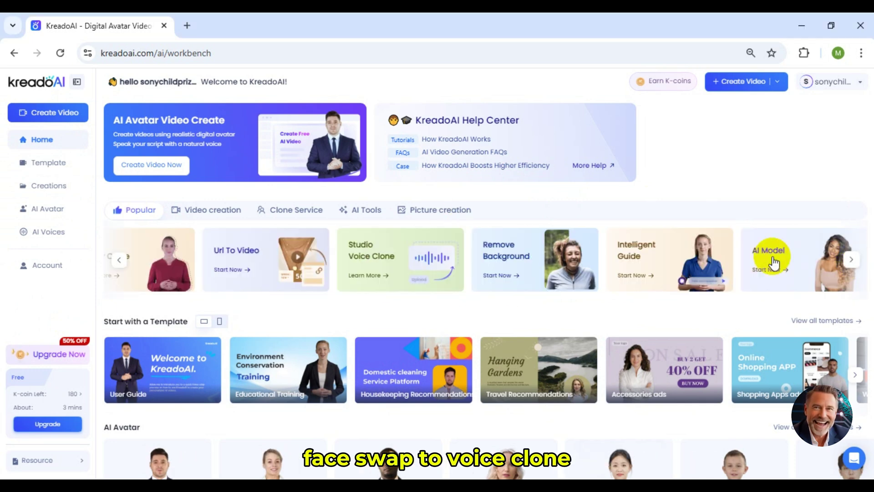
# Scroll through the templates, return to the top, and show the Earn K-coins daily check-in panel
pyautogui.scroll(-1, 165, 253)
pyautogui.scroll(-1, 367, 249)
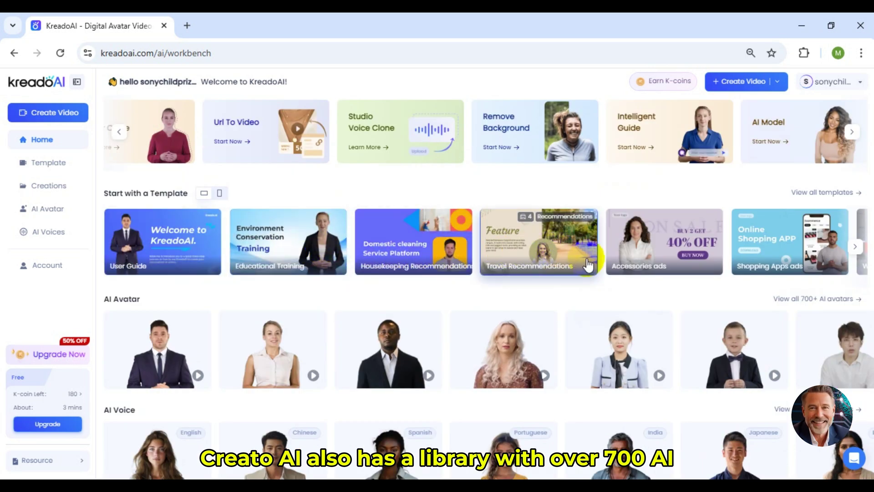
pyautogui.scroll(-1, 635, 255)
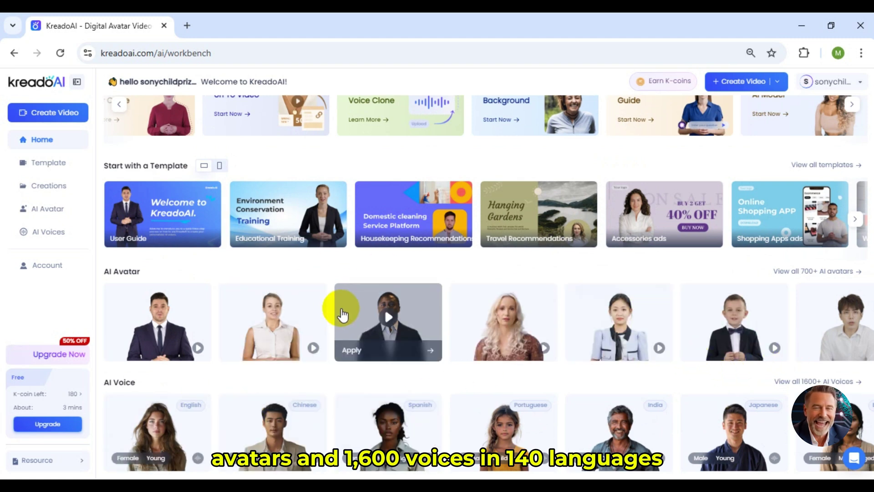
pyautogui.scroll(3, 430, 309)
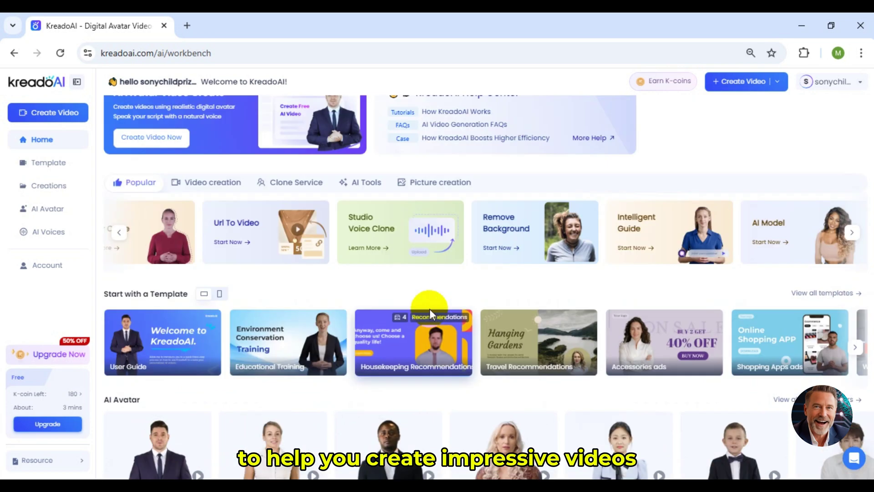
pyautogui.scroll(1, 430, 309)
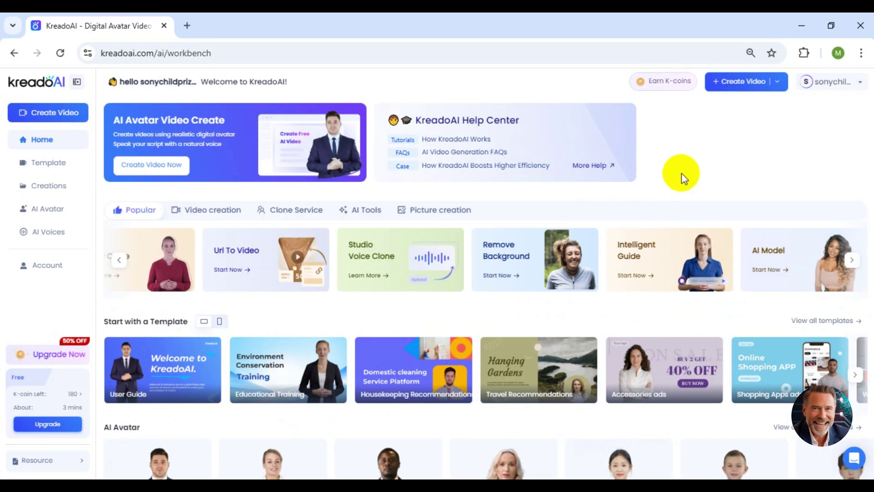
pyautogui.moveTo(677, 86)
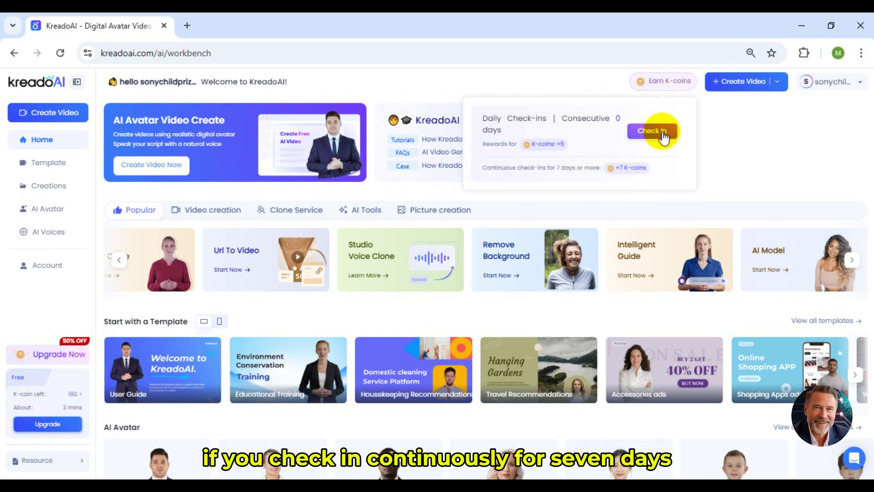
# Claim today's 5 K-coin check-in and slide the carousel back to AI Generated Characters
pyautogui.click(664, 136)
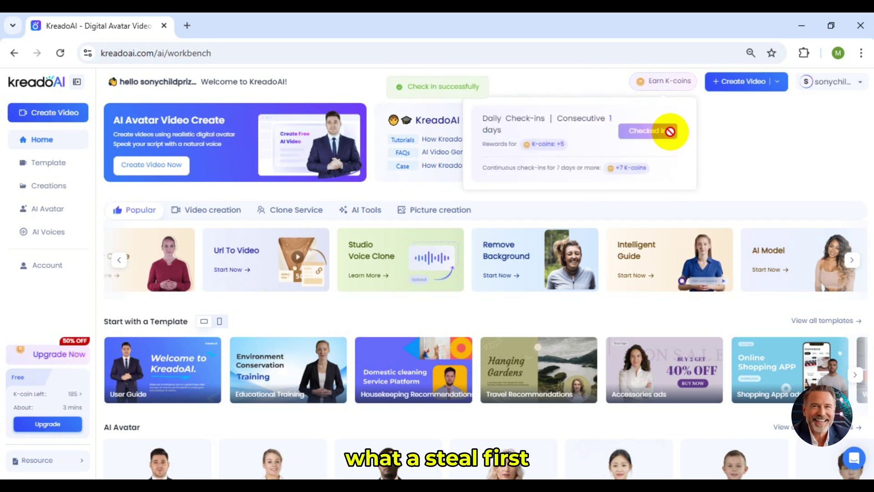
pyautogui.click(119, 260)
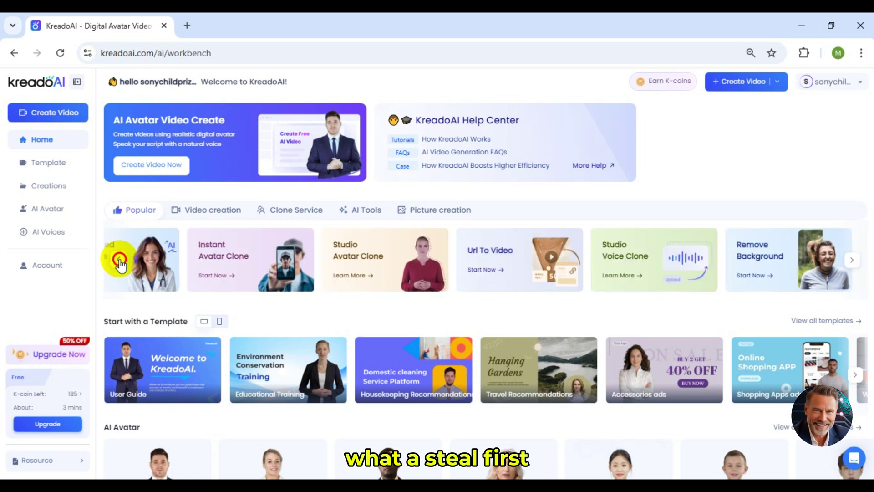
pyautogui.click(119, 260)
pyautogui.click(119, 259)
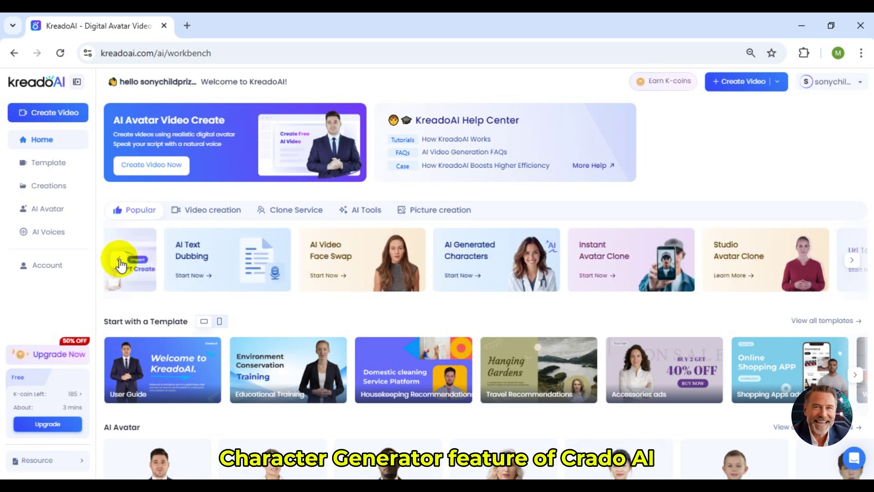
pyautogui.click(119, 260)
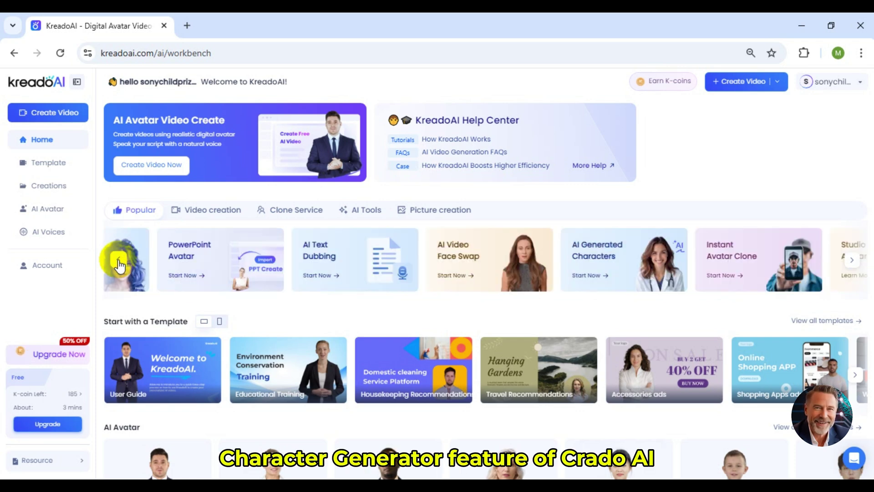
# Open the AI Generated Characters feature from the Popular carousel
pyautogui.click(629, 281)
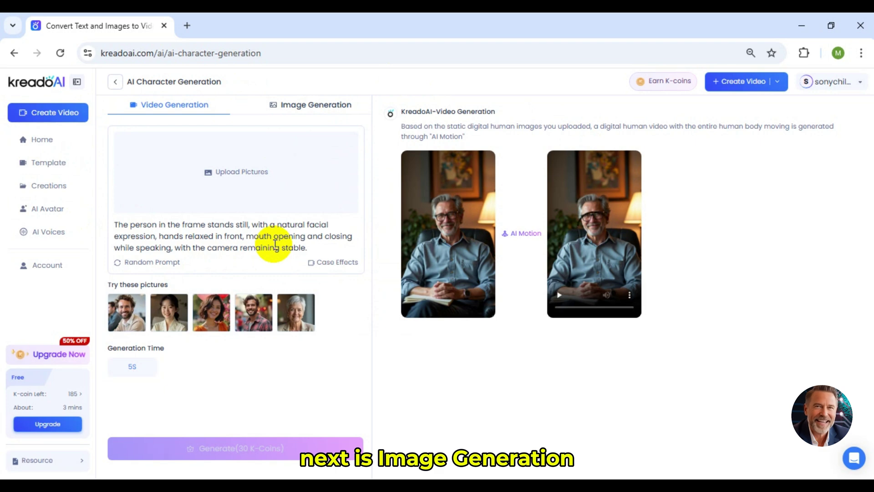
# Generate 9:16 images from the blonde woman in white blouse and glasses office prompt
pyautogui.click(319, 107)
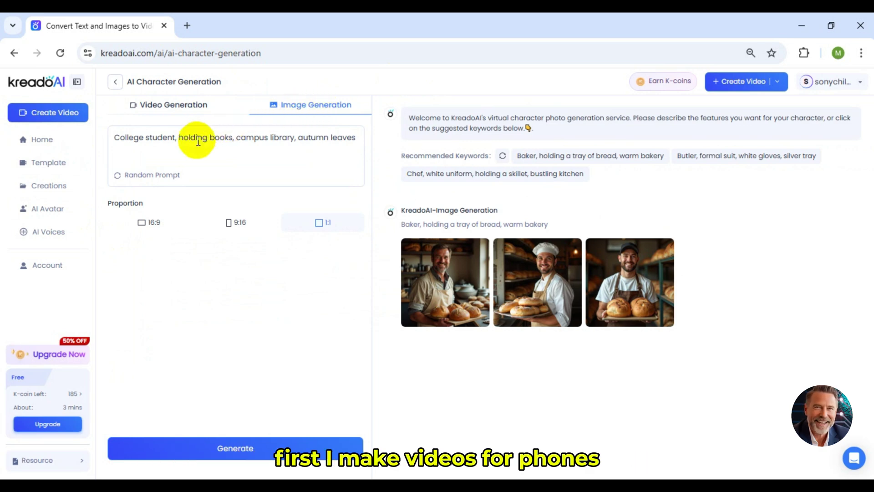
pyautogui.moveTo(118, 207); pyautogui.dragTo(137, 201)
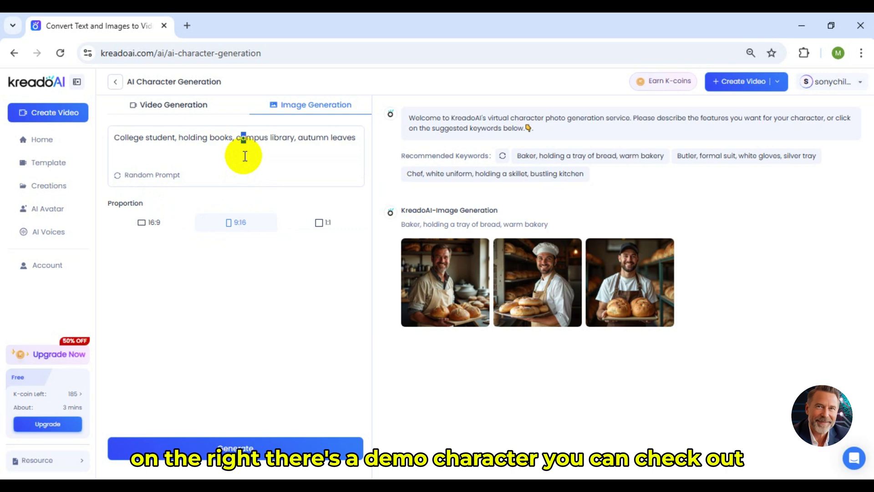
pyautogui.hotkey('ctrl', 'a')
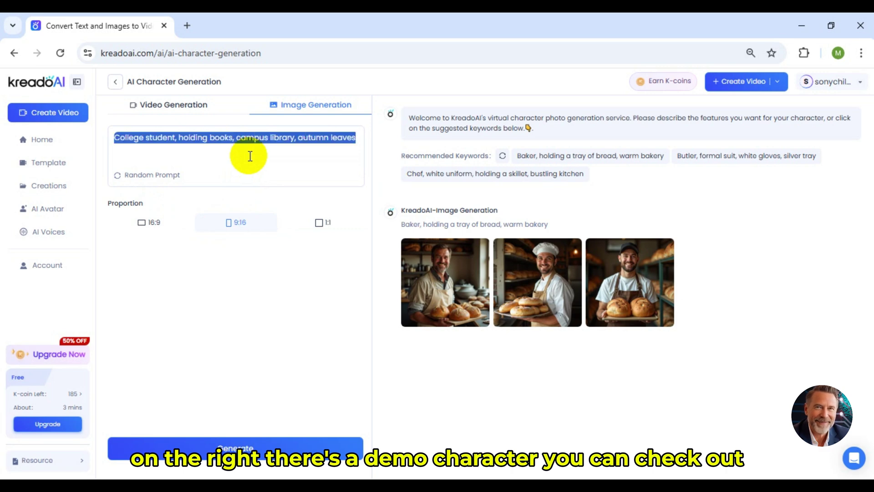
pyautogui.press('BackSpace')
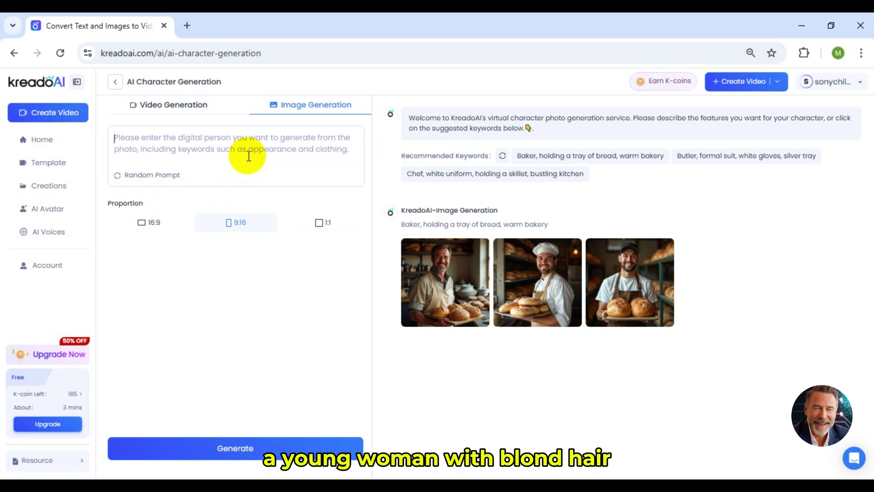
pyautogui.write('A young woman with blonde hair, wearing a white blouse and glasses, stands in a modern office, looking directly at the camera with a confident smile.')
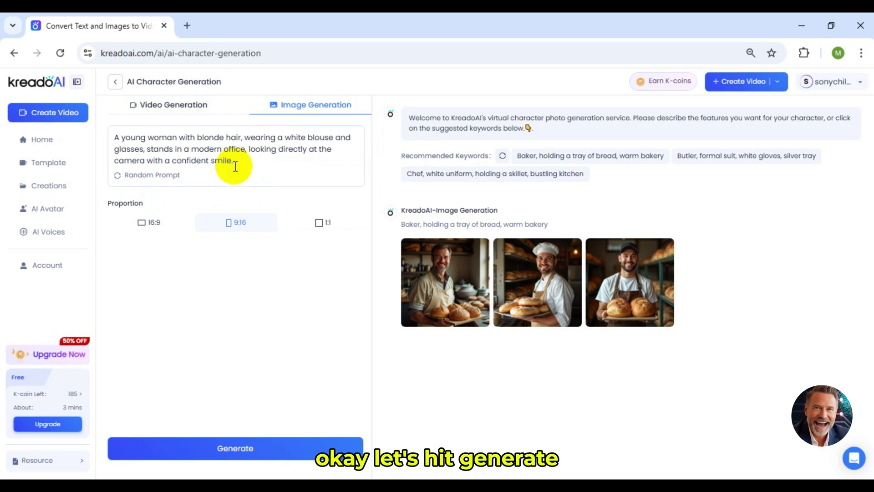
pyautogui.press('Return')
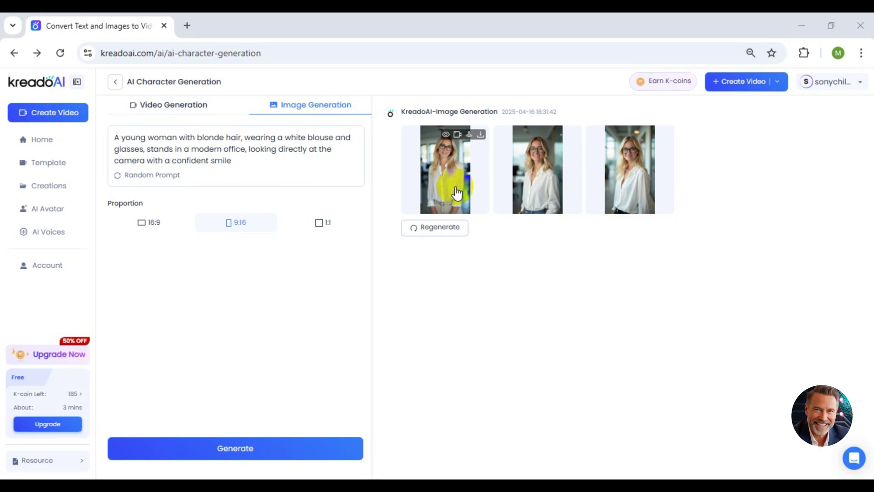
# Preview each of the three generated businesswoman portraits
pyautogui.click(456, 194)
pyautogui.click(719, 274)
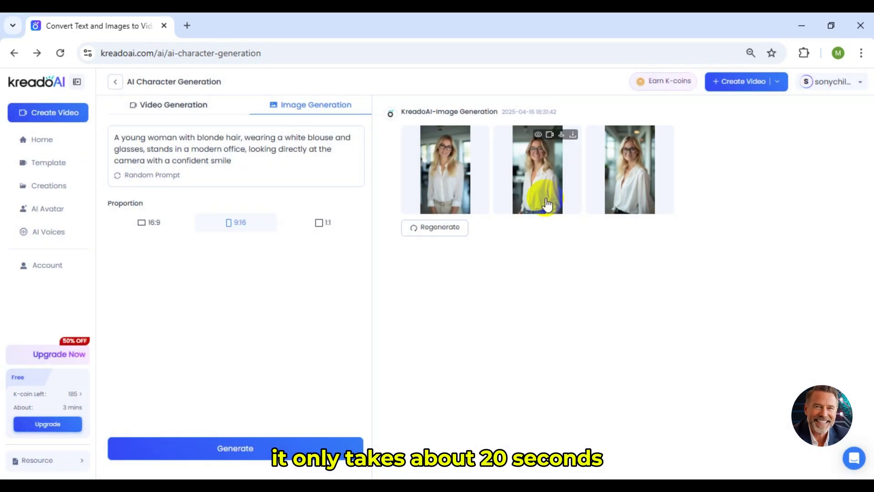
pyautogui.click(539, 190)
pyautogui.click(749, 233)
pyautogui.click(632, 182)
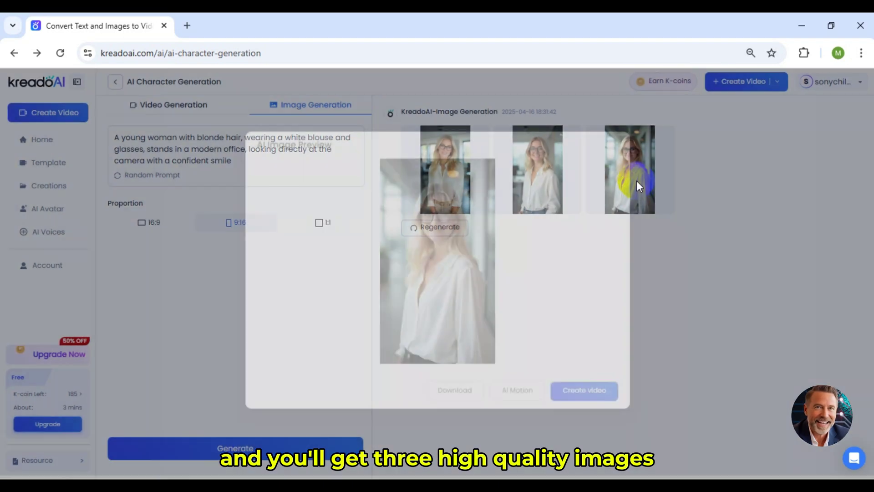
pyautogui.click(683, 197)
# Recheck the first and second portraits, download the chosen one as avatar.png, and send it to video generation
pyautogui.click(446, 175)
pyautogui.click(733, 221)
pyautogui.click(539, 187)
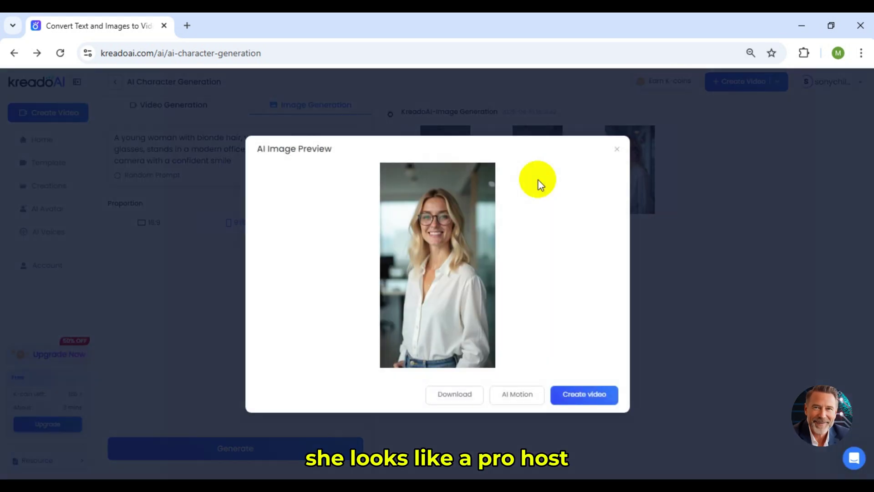
pyautogui.click(474, 394)
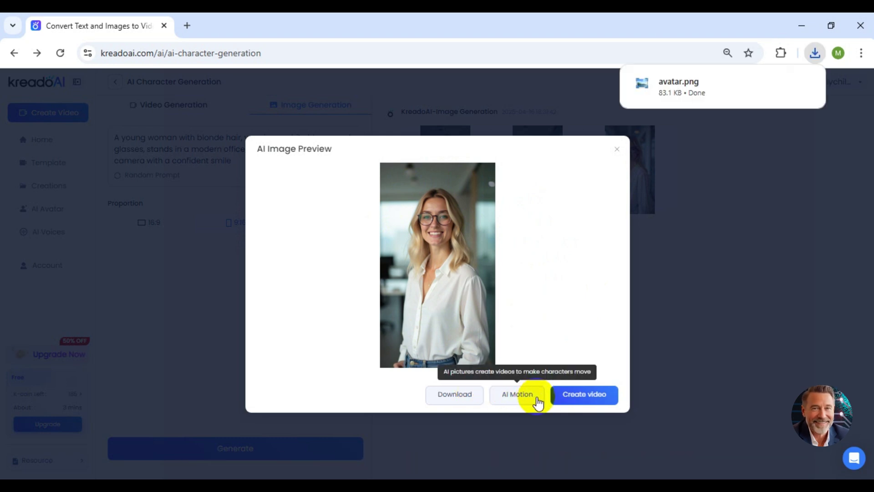
pyautogui.click(539, 401)
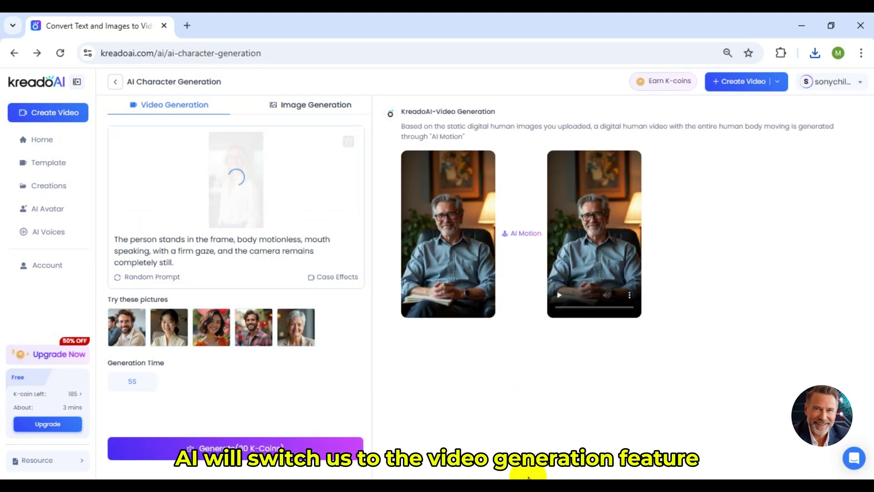
# Play and pause the AI Motion case-effect example, then dismiss it with I see
pyautogui.click(336, 279)
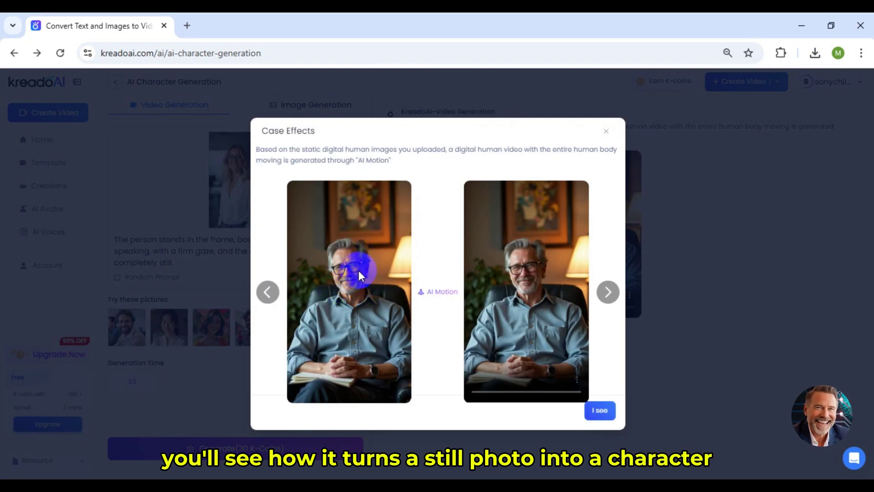
pyautogui.click(542, 289)
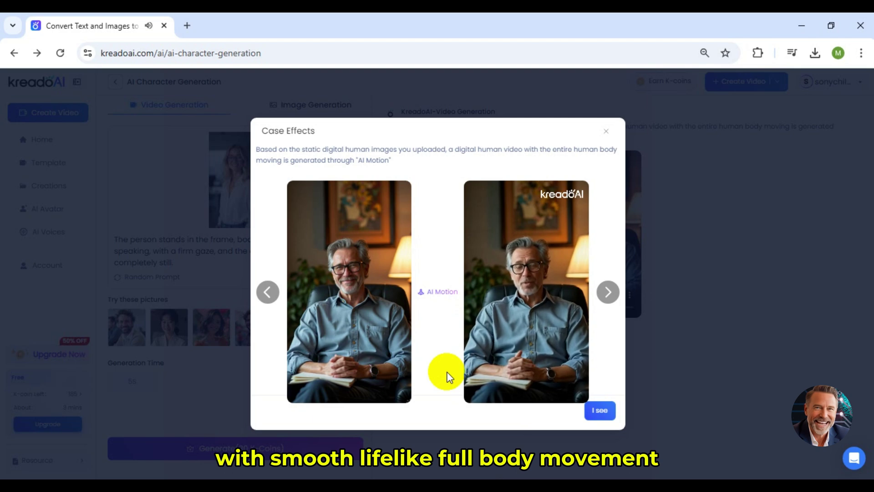
pyautogui.click(521, 215)
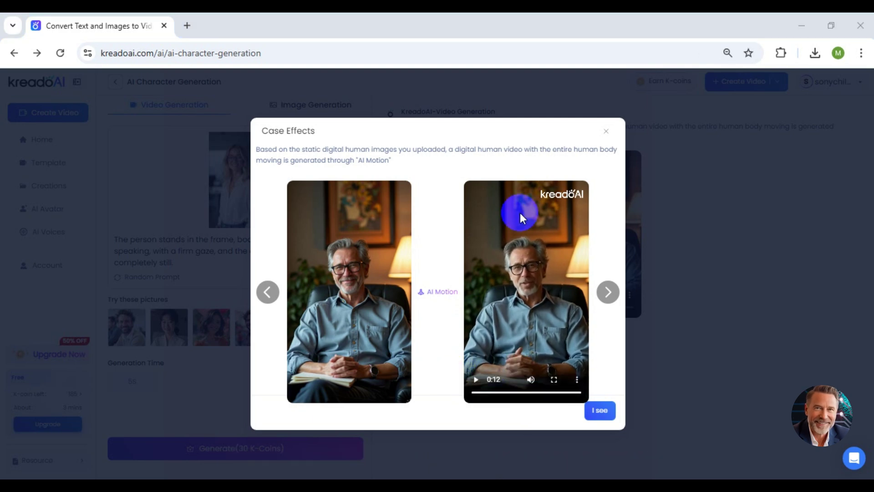
pyautogui.click(599, 410)
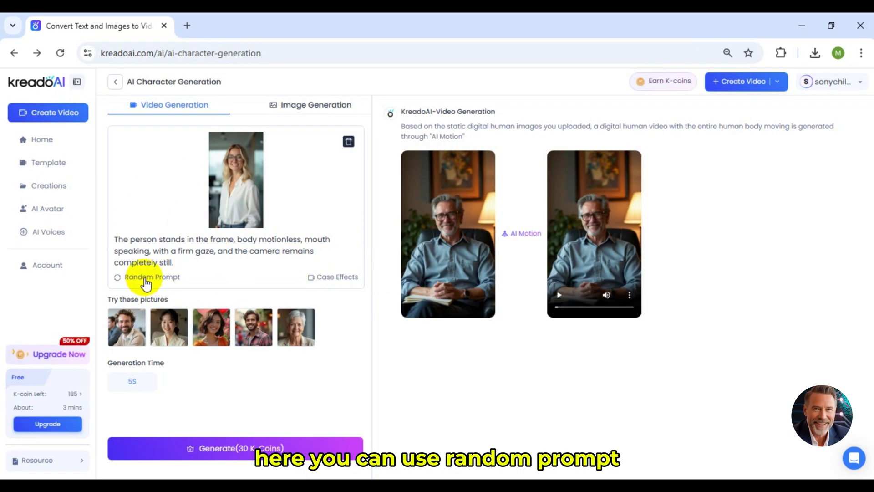
# Replace the motion prompt with the gesture-and-lip-sync prompt, generate the 5-second clip (30 K-Coins), and preview it
pyautogui.moveTo(195, 278); pyautogui.dragTo(166, 244)
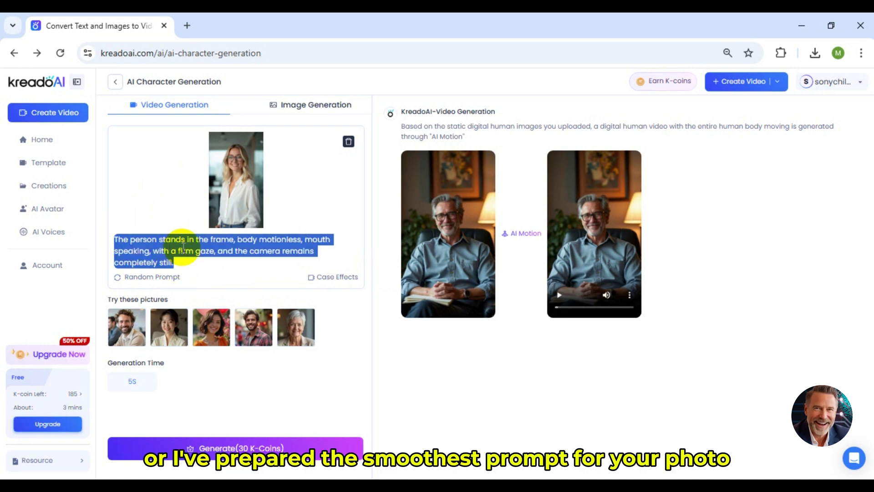
pyautogui.press('BackSpace')
pyautogui.hotkey('ctrl', 'v')
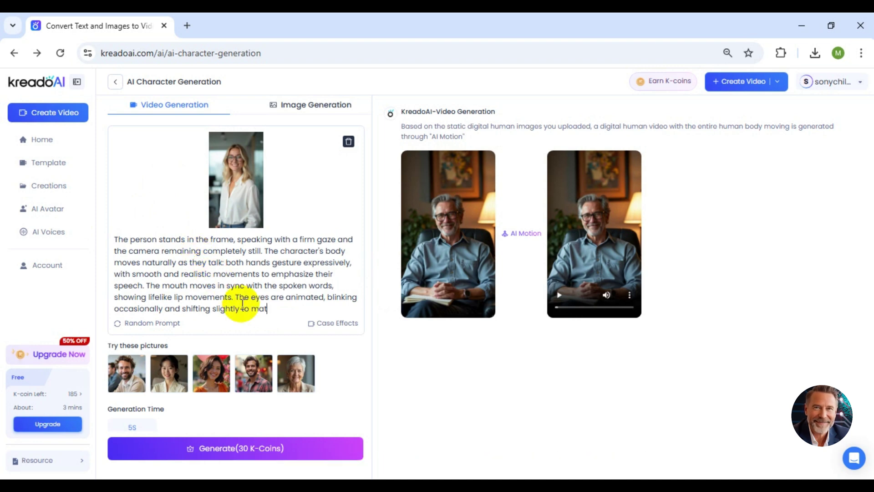
pyautogui.scroll(-1, 179, 409)
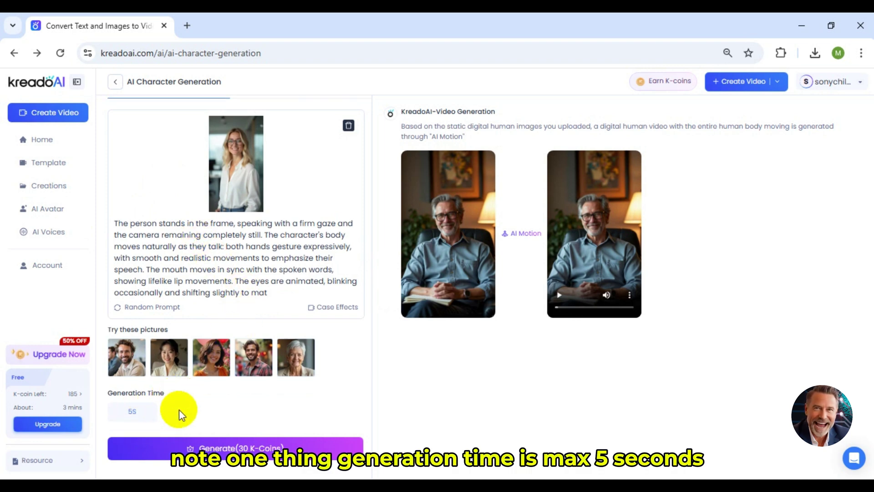
pyautogui.click(344, 451)
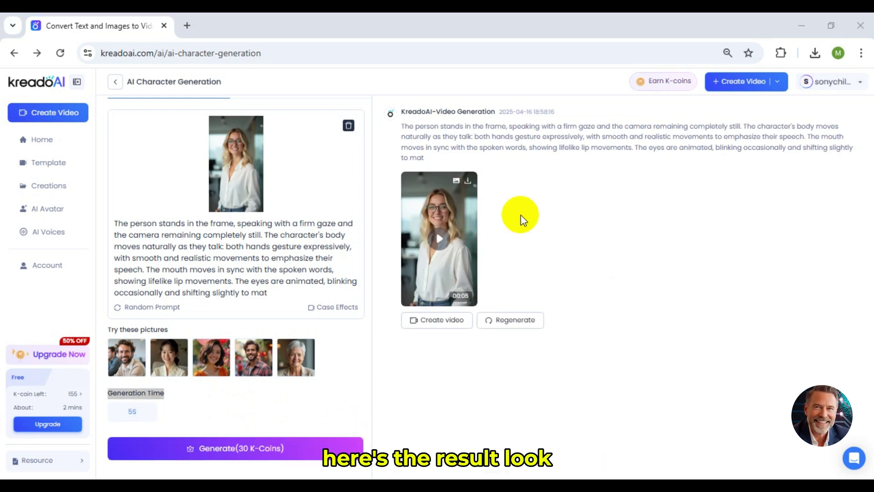
pyautogui.click(443, 237)
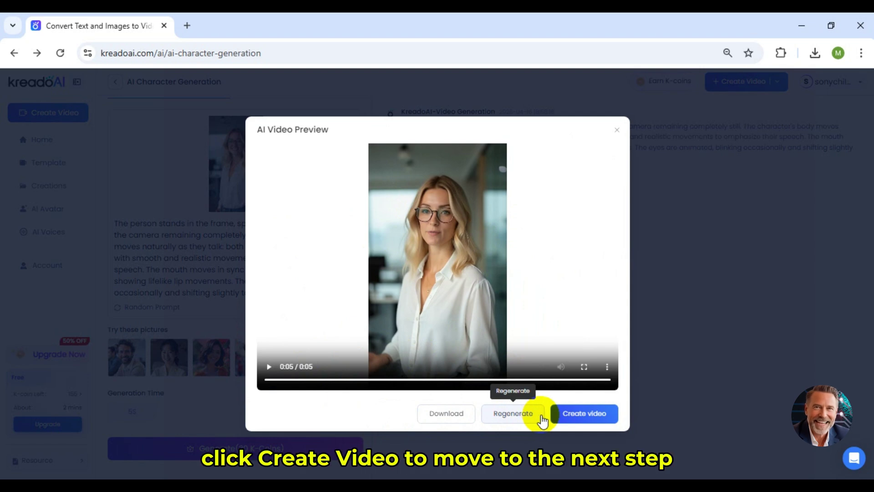
# Create a video project from the clip using the 9:16 Portrait format
pyautogui.click(609, 423)
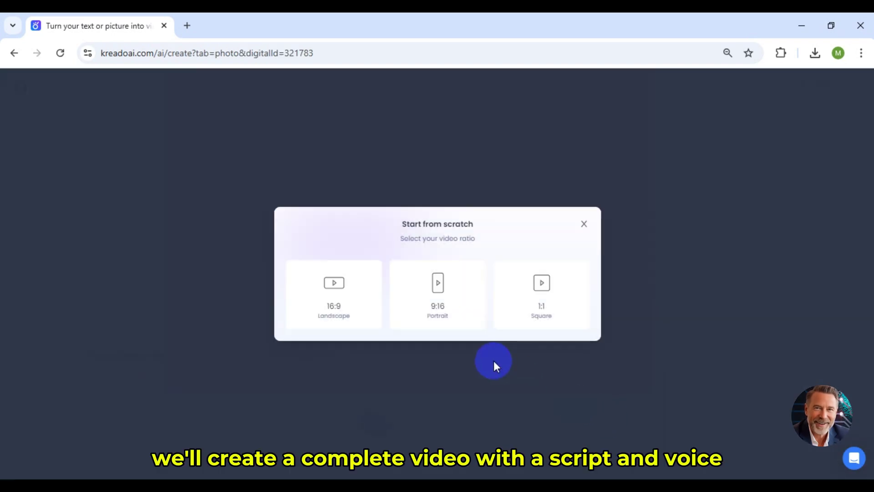
pyautogui.click(469, 317)
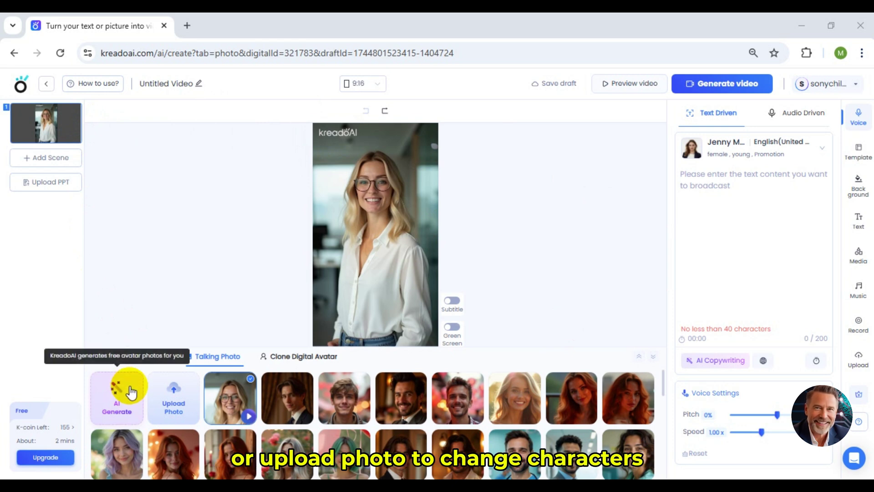
pyautogui.moveTo(196, 392)
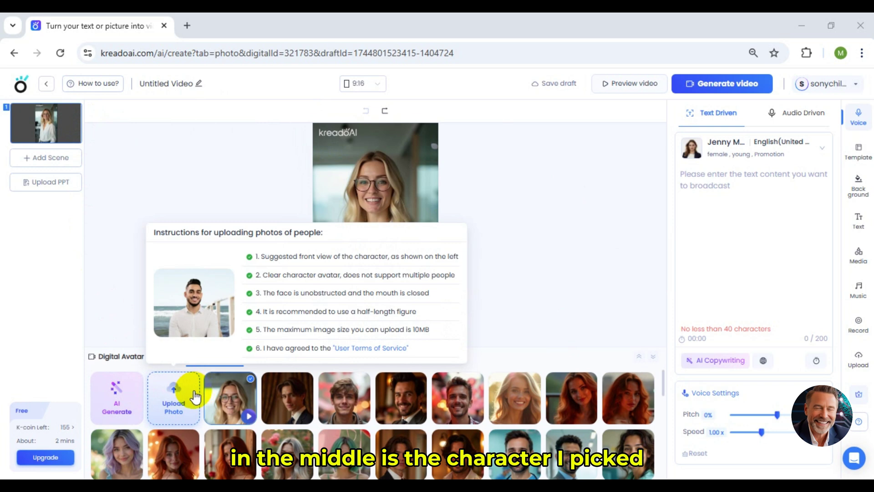
pyautogui.click(255, 398)
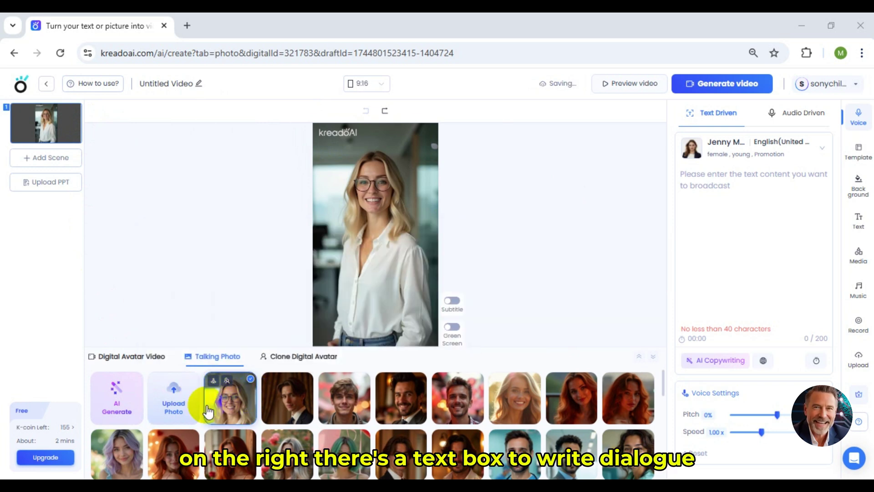
pyautogui.click(229, 410)
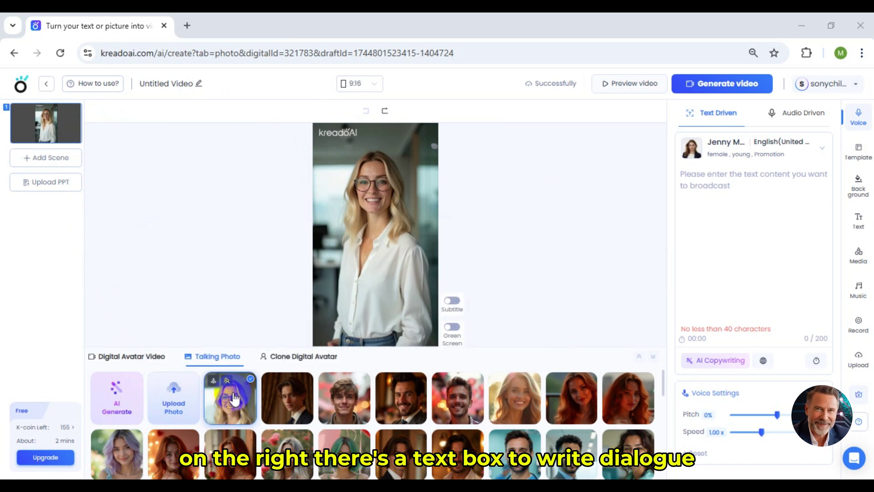
pyautogui.click(692, 268)
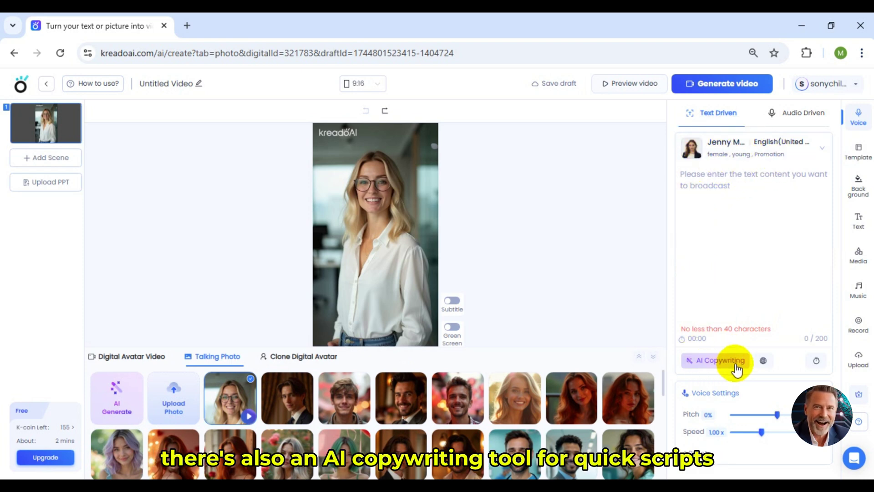
pyautogui.click(381, 85)
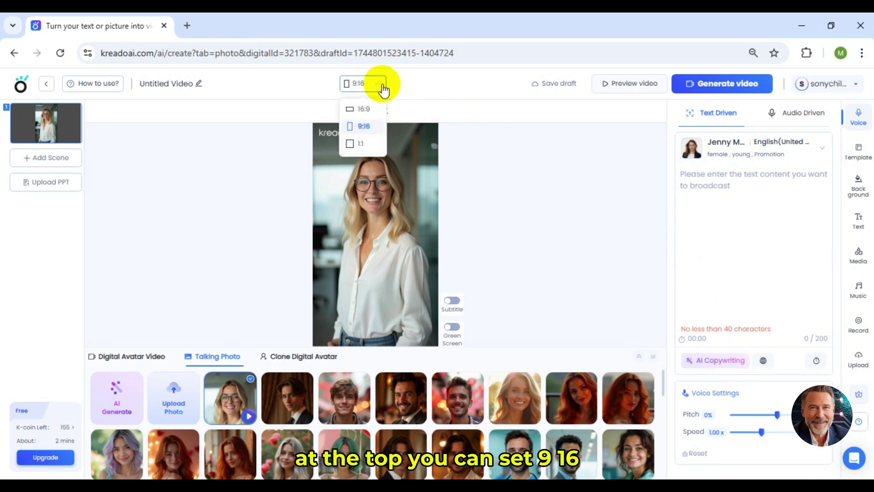
pyautogui.click(383, 87)
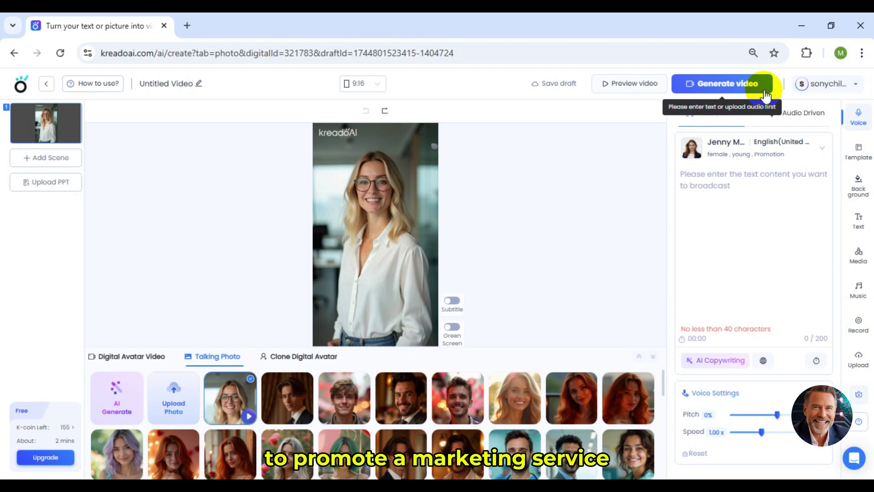
# Paste the 200-character Kreado AI sales pitch into the Text Driven script box
pyautogui.click(752, 173)
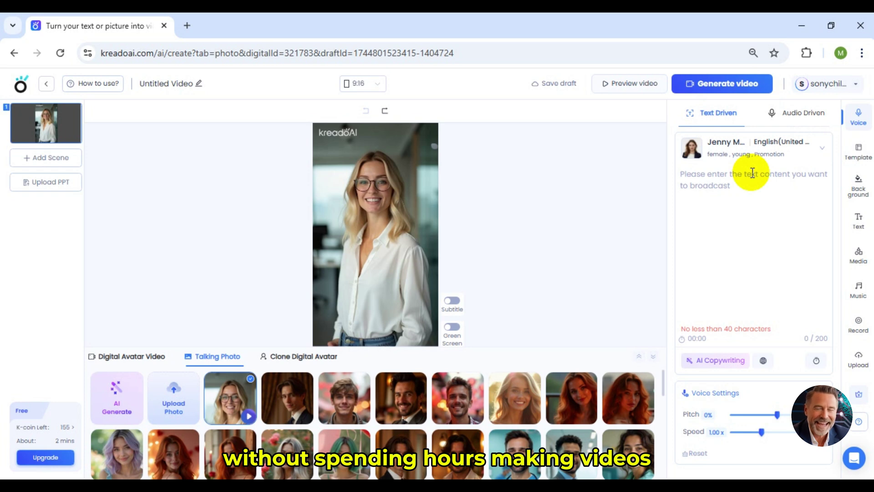
pyautogui.write('Want to boost your sales without spending hours making videos? With Kreado AI, you can create professional ad videos in minutes. Just input your text, choose an avatar, and let the AI handle the rest')
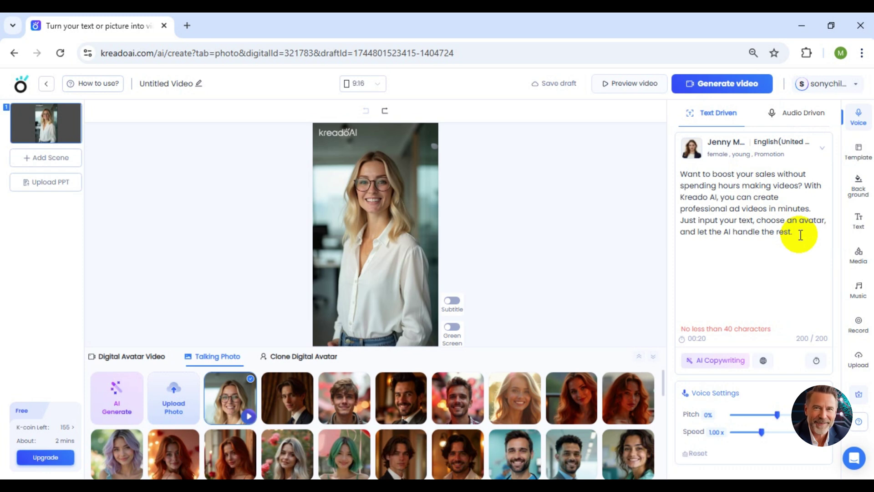
# Open AI Copywriting and expand its Generate 400 words length dropdown
pyautogui.click(747, 362)
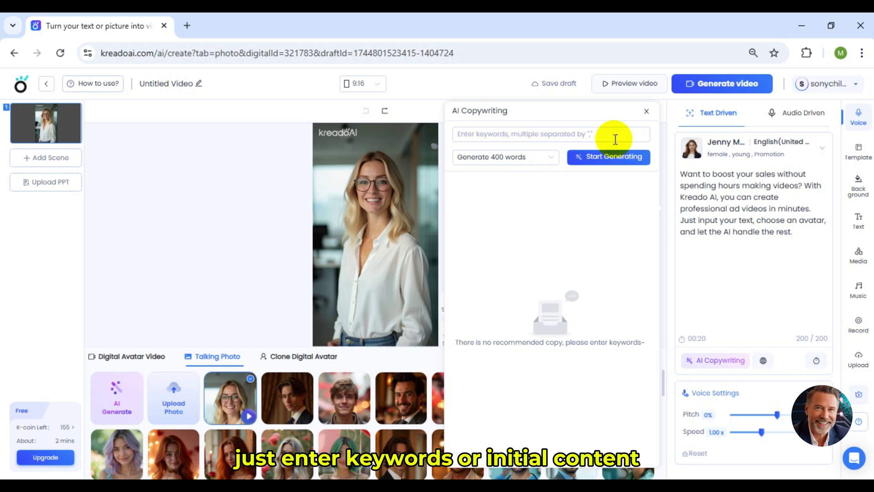
pyautogui.click(546, 159)
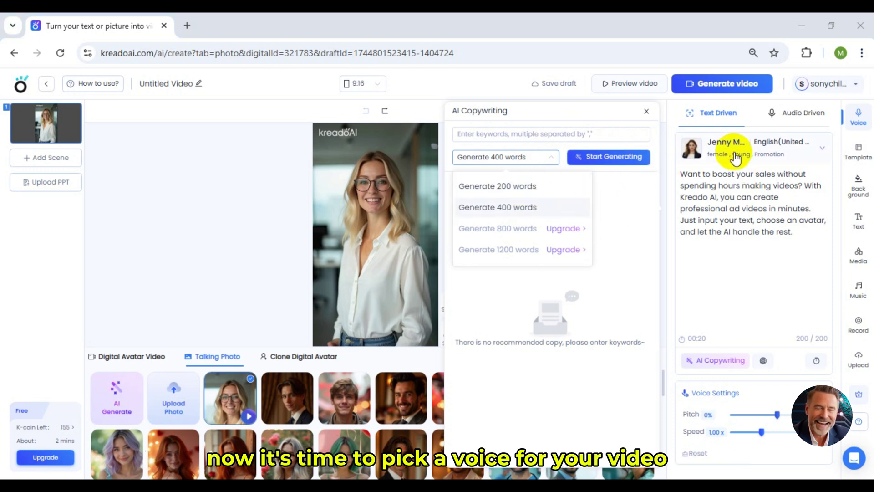
# Open the Select voice picker and scroll through the system voices
pyautogui.click(792, 155)
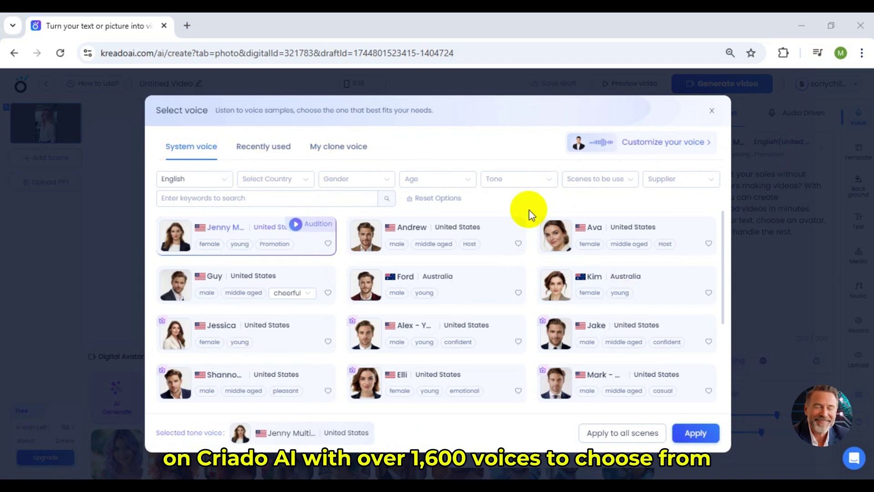
pyautogui.scroll(-3, 378, 296)
pyautogui.scroll(-5, 478, 305)
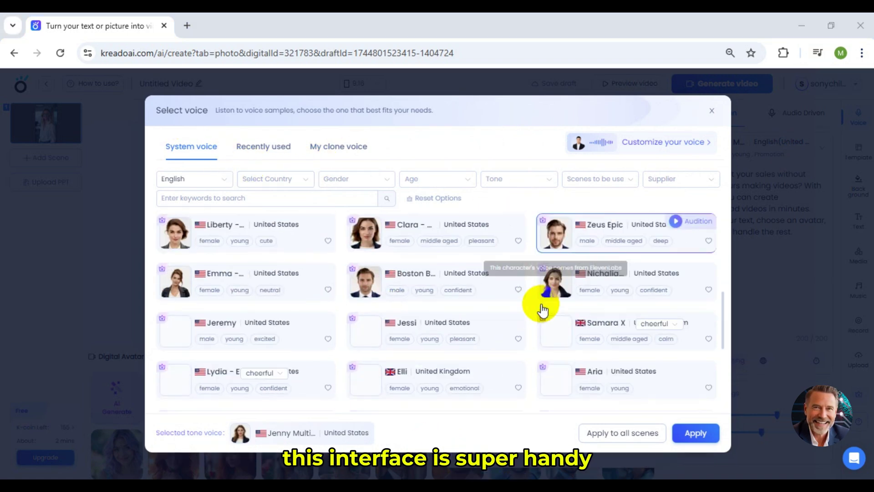
# Inspect the language, country, gender, age, tone, scenes and supplier voice filters
pyautogui.click(220, 186)
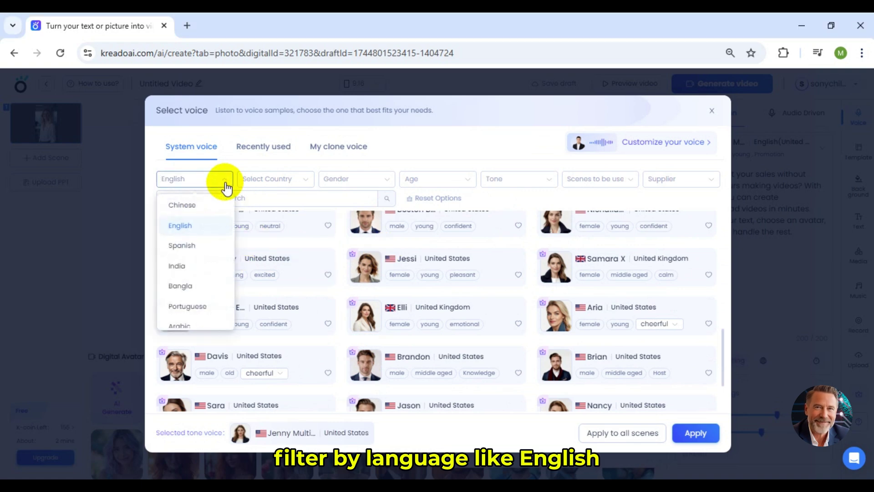
pyautogui.click(285, 179)
pyautogui.click(330, 184)
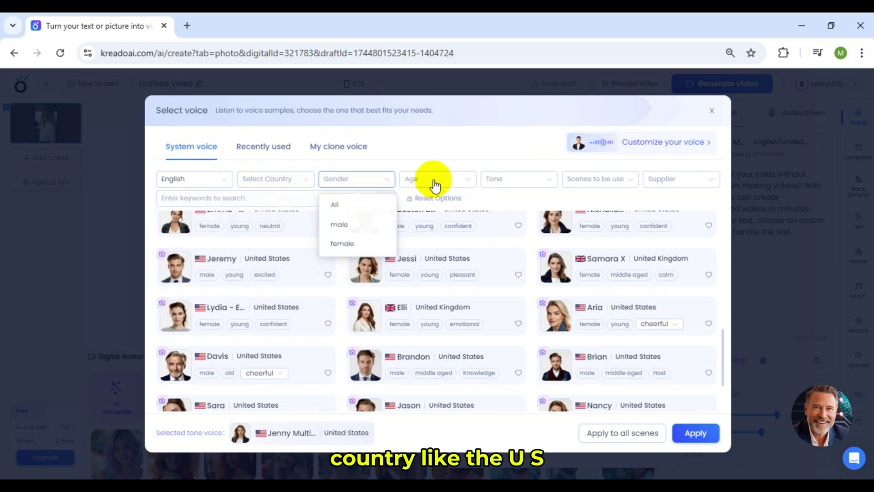
pyautogui.click(436, 183)
pyautogui.click(554, 184)
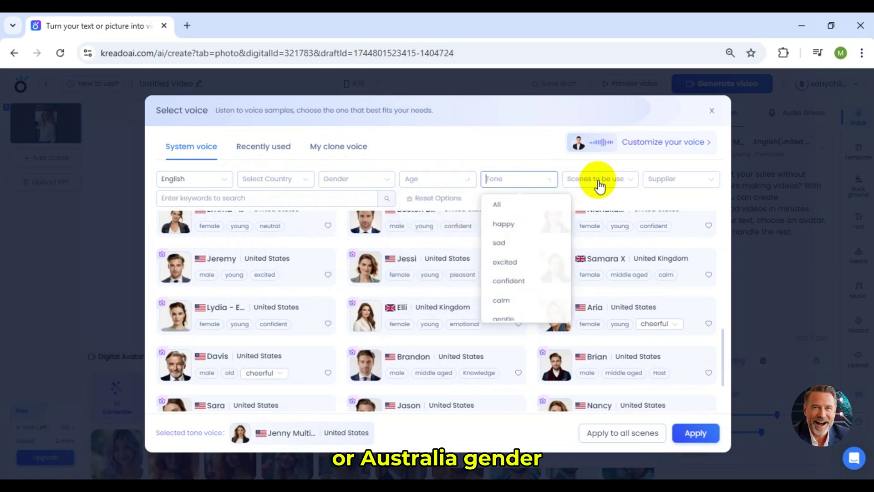
pyautogui.click(608, 181)
pyautogui.click(706, 190)
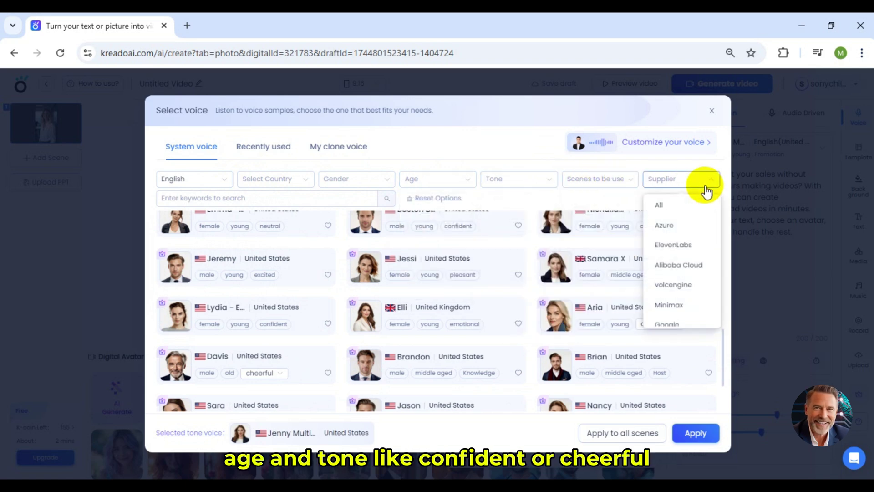
pyautogui.scroll(5, 392, 298)
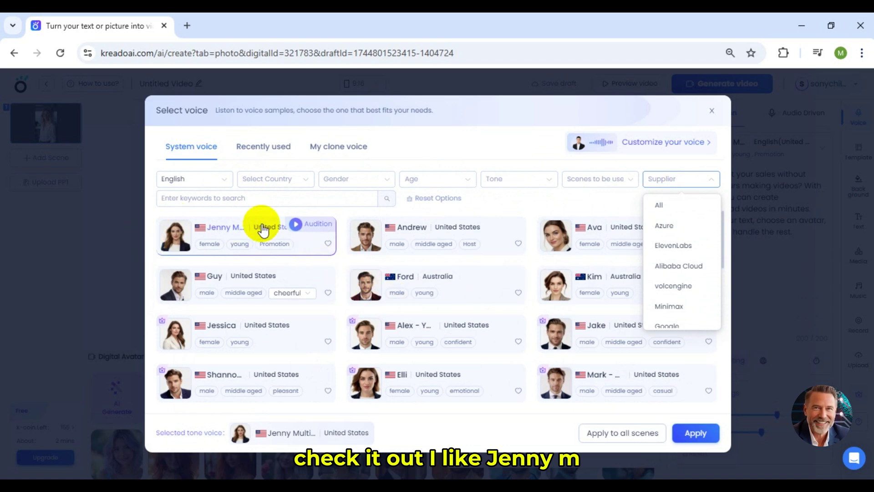
pyautogui.click(154, 231)
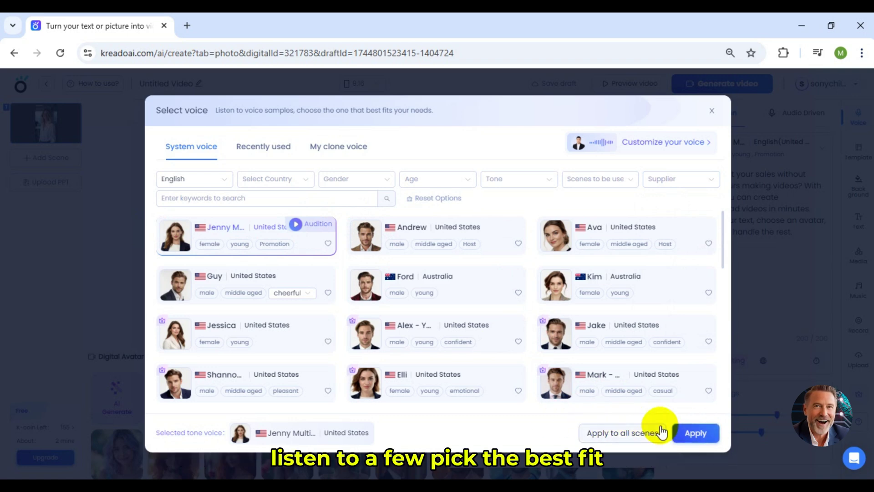
# Look over the cloned voices list, then apply the Jenny Multilingual voice
pyautogui.click(360, 156)
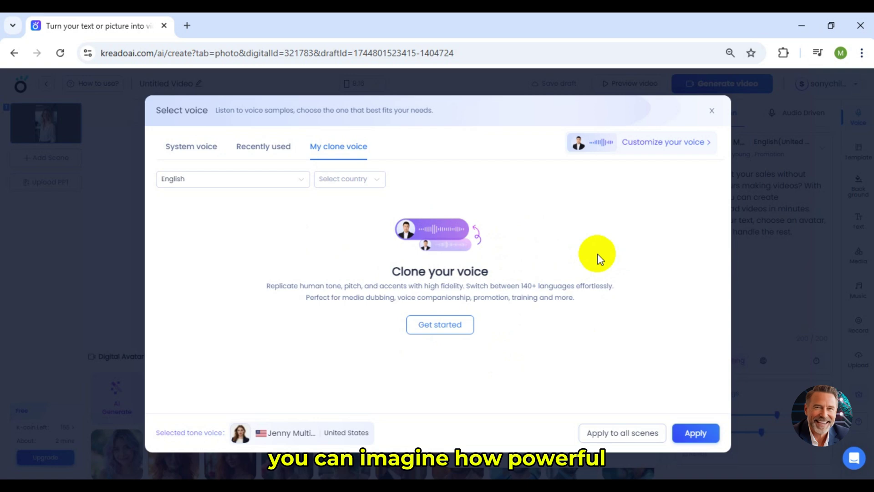
pyautogui.moveTo(264, 286); pyautogui.dragTo(611, 304)
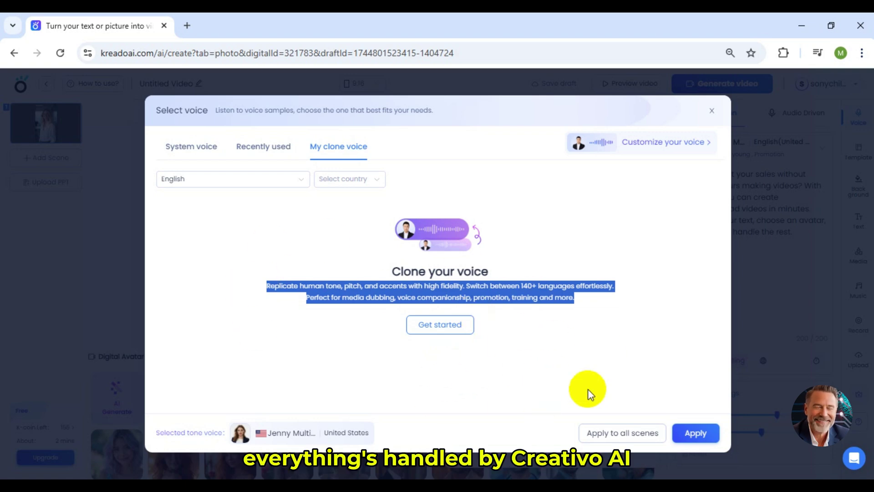
pyautogui.click(399, 364)
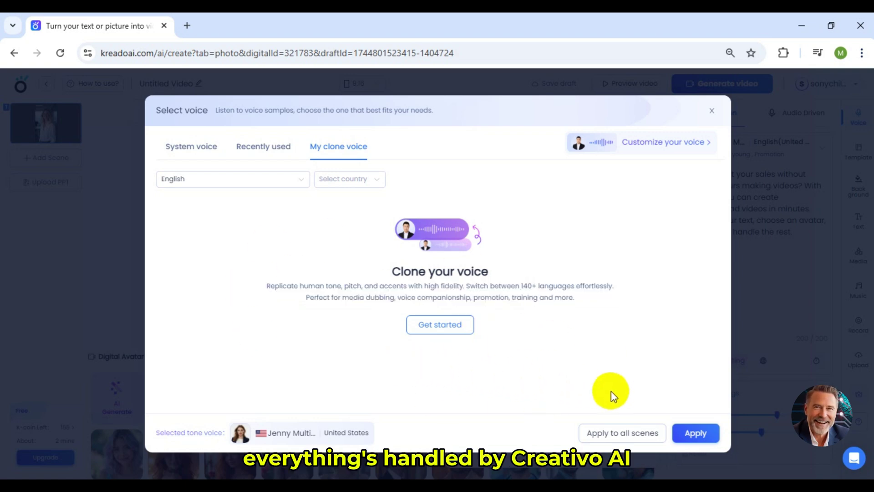
pyautogui.click(695, 433)
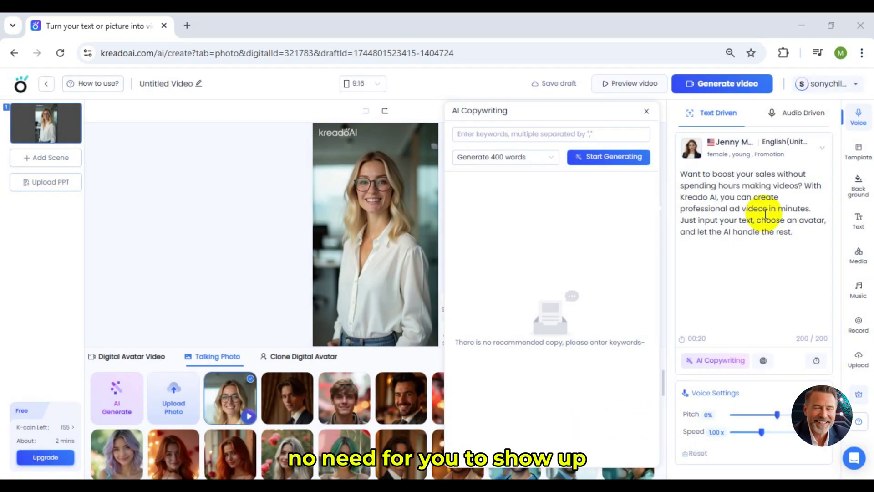
# Add a heart sticker from the elements library and drag it to the video's top corner
pyautogui.click(858, 153)
pyautogui.click(858, 184)
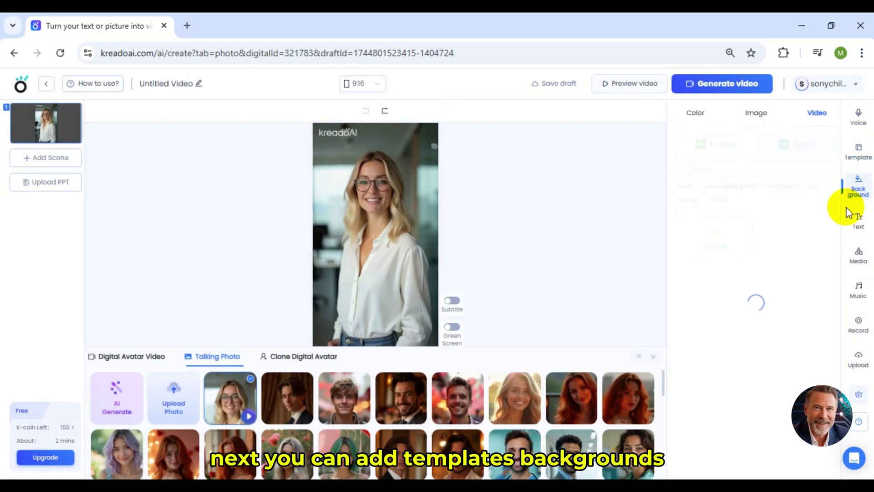
pyautogui.click(865, 259)
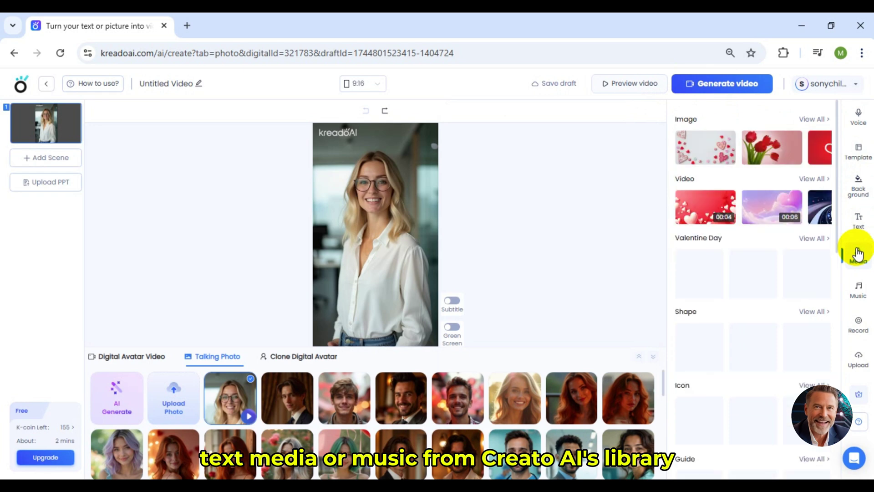
pyautogui.scroll(-4, 811, 273)
pyautogui.scroll(4, 801, 273)
pyautogui.click(805, 273)
pyautogui.click(753, 273)
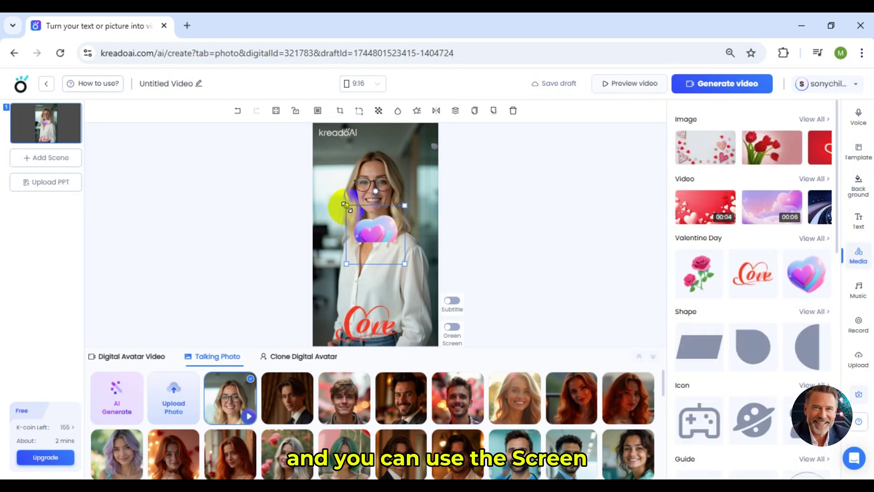
pyautogui.moveTo(371, 230); pyautogui.dragTo(413, 141)
# Place the uploaded KreadoAI logo on the video and drag it into position
pyautogui.click(859, 292)
pyautogui.click(859, 324)
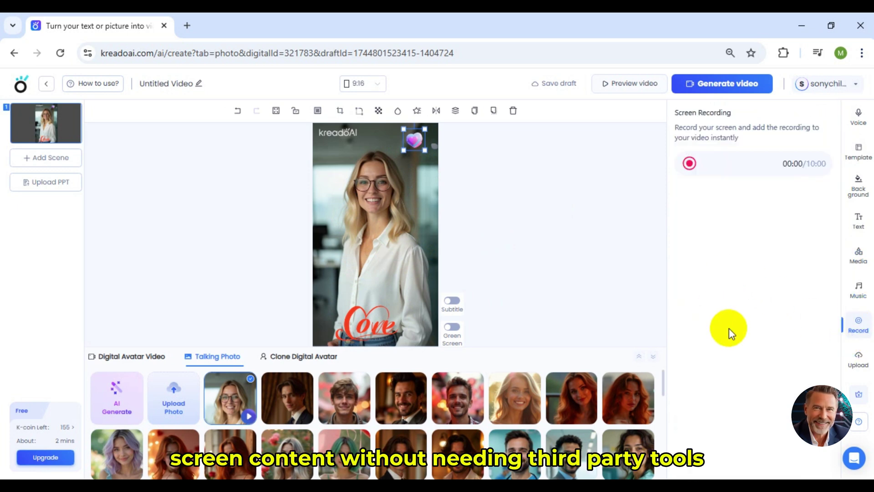
pyautogui.click(858, 366)
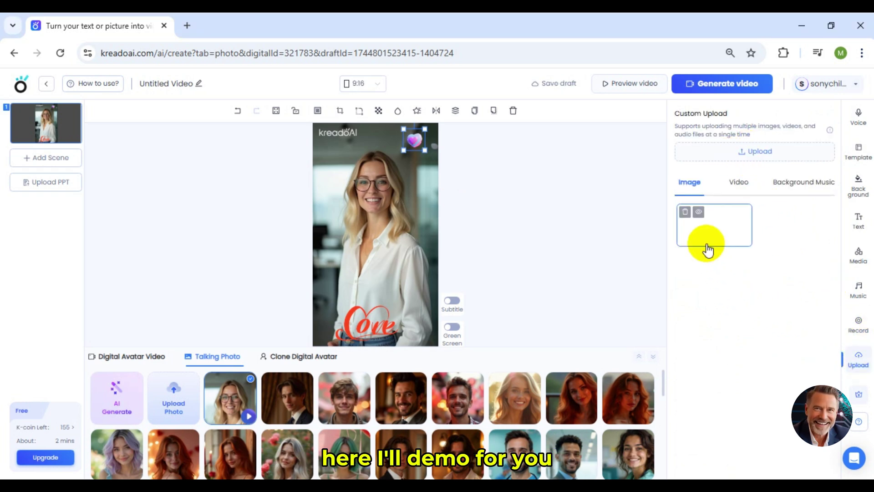
pyautogui.click(706, 243)
pyautogui.moveTo(390, 242); pyautogui.dragTo(336, 305)
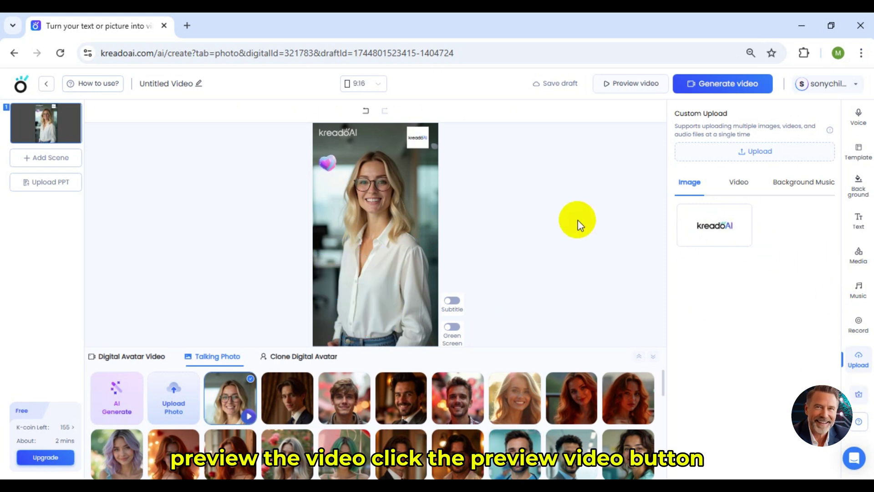
# Preview the video, start generating it, and confirm leaving the editor to check progress
pyautogui.click(645, 89)
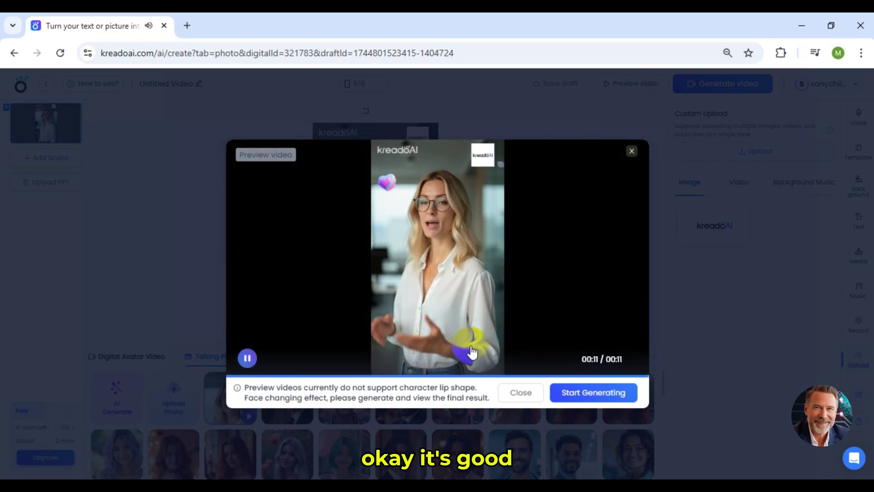
pyautogui.click(621, 393)
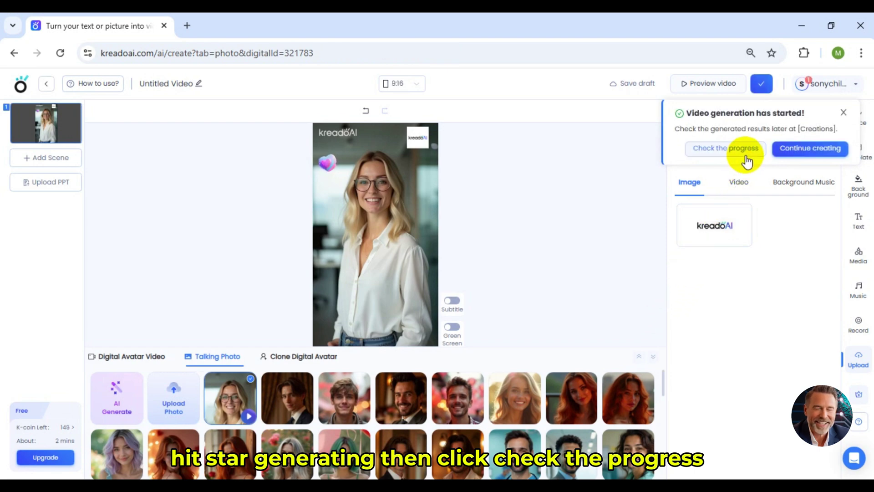
pyautogui.click(746, 160)
pyautogui.click(532, 295)
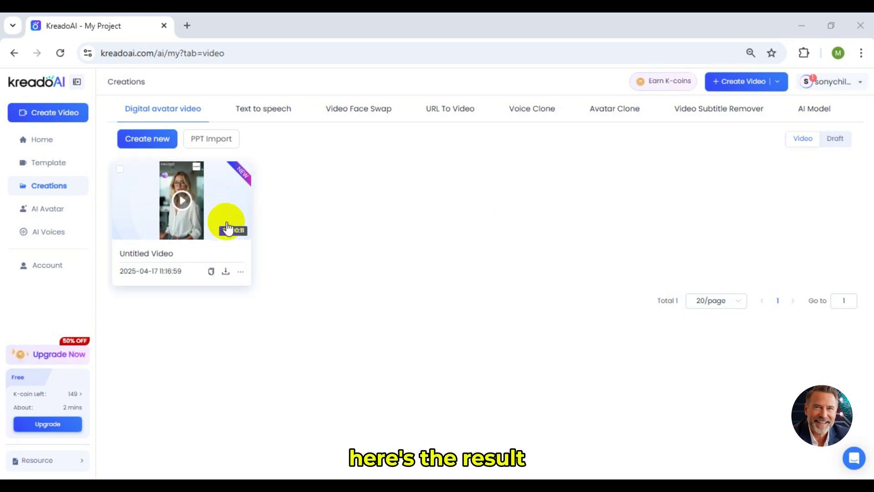
# Watch the finished 11-second Untitled Video in Video Detail, then go back to Creations
pyautogui.click(227, 228)
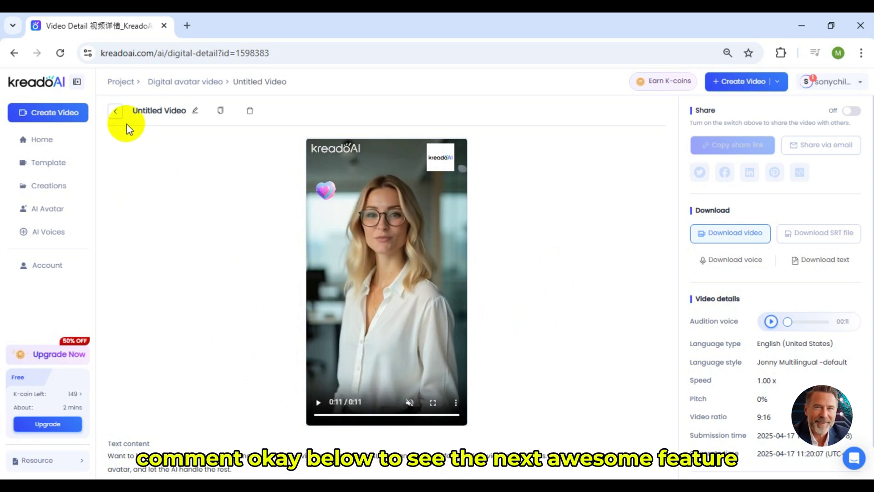
pyautogui.click(116, 112)
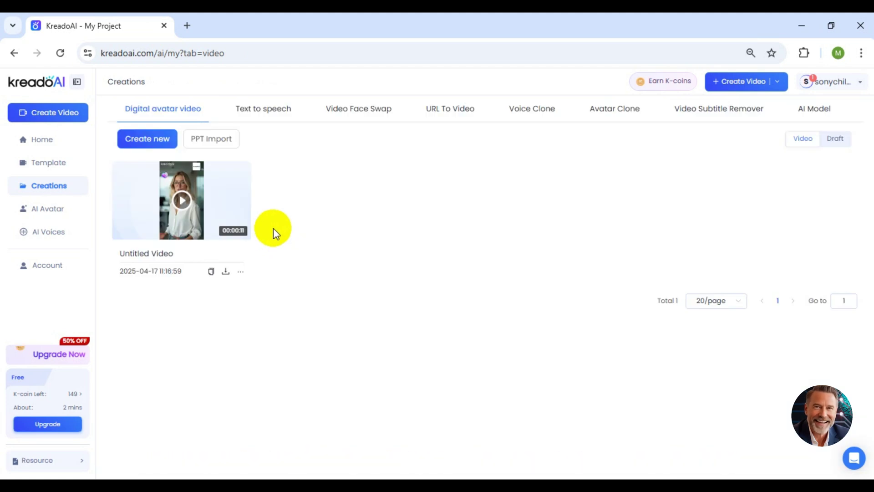
# Start a new Video Face Swap and upload the 11-second Untitled Video
pyautogui.click(371, 117)
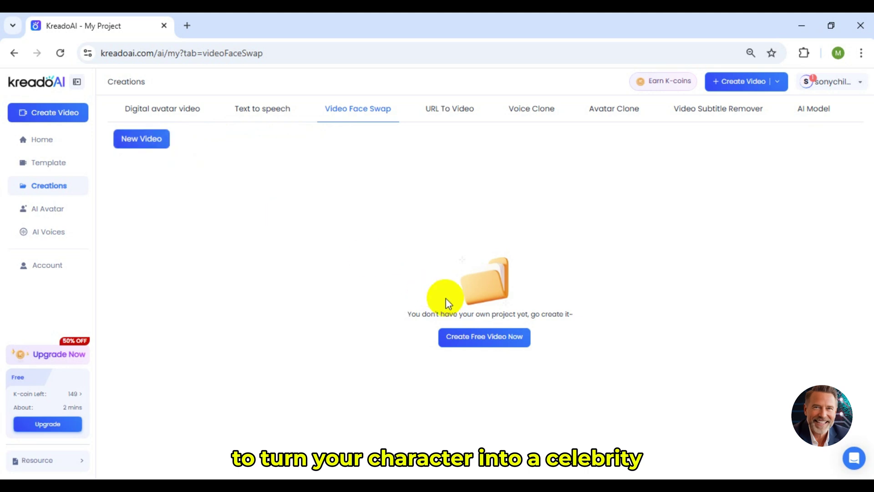
pyautogui.click(478, 336)
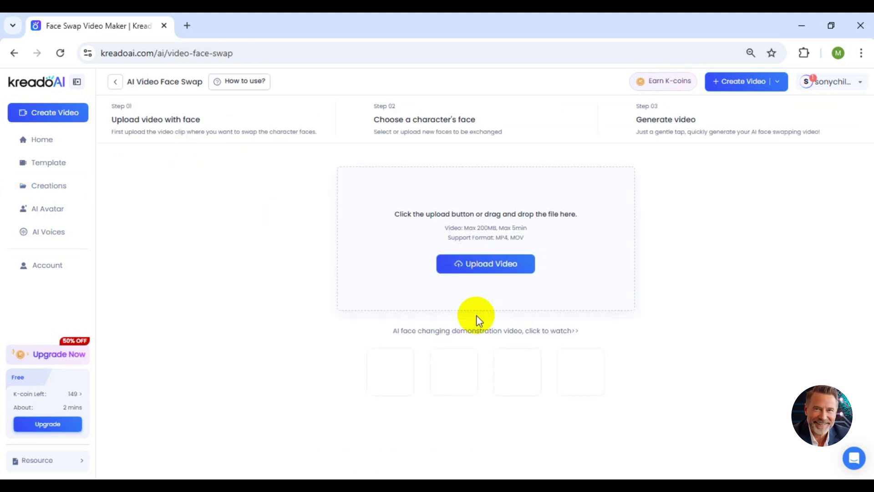
pyautogui.click(472, 266)
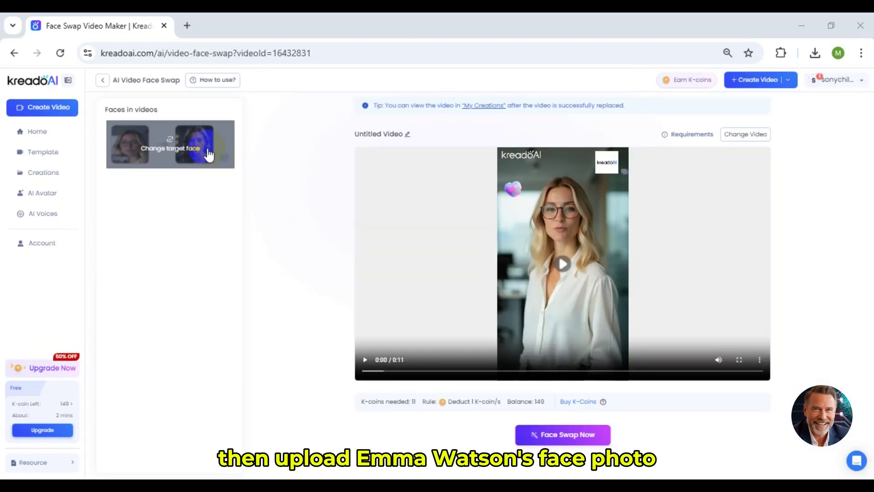
# Pick a different target face and submit the face swap job
pyautogui.click(209, 155)
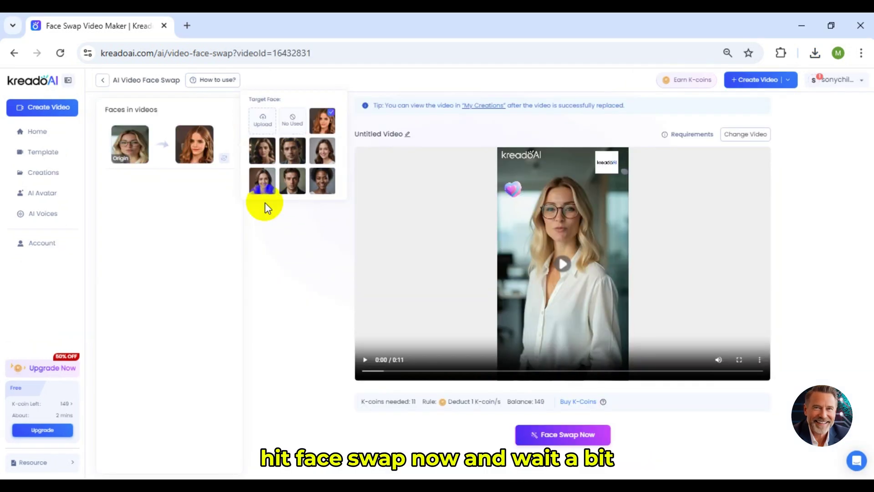
pyautogui.click(609, 434)
pyautogui.click(462, 335)
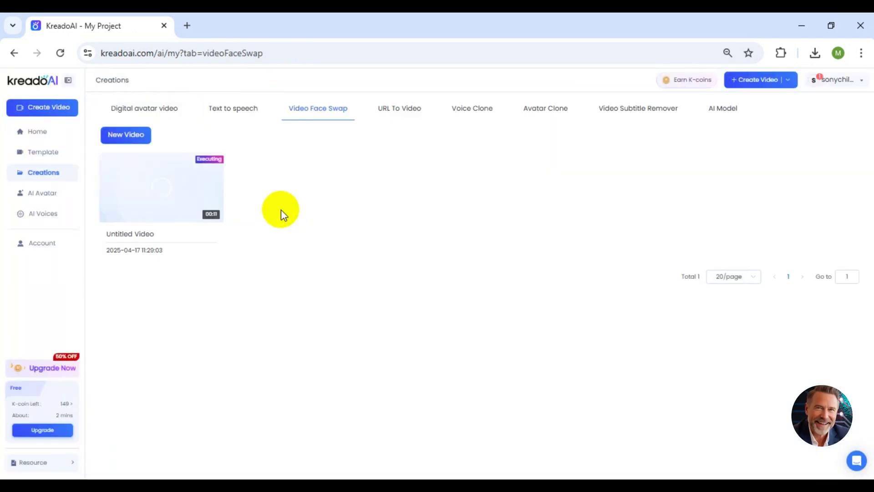
# Open the finished face-swap result and play the Origin and New videos
pyautogui.click(207, 250)
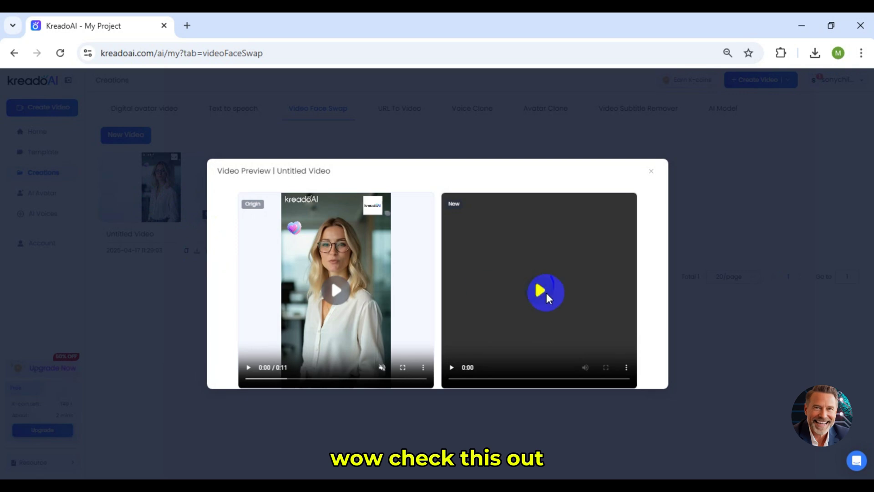
pyautogui.click(546, 293)
pyautogui.click(333, 293)
pyautogui.click(529, 295)
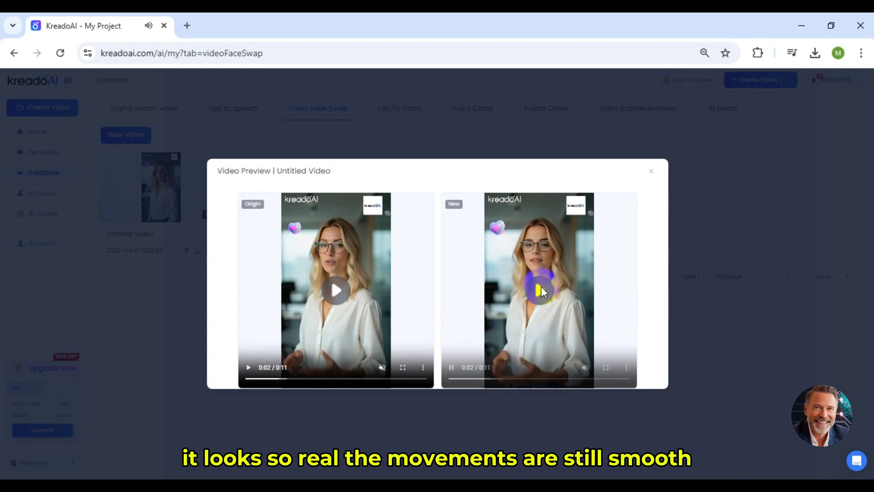
# Rewind and replay the swapped video beside the original to compare them
pyautogui.click(379, 289)
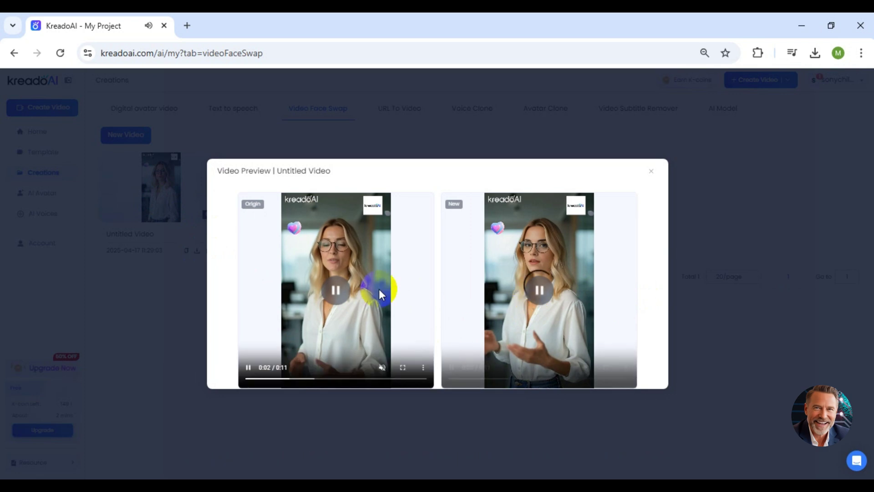
pyautogui.click(250, 366)
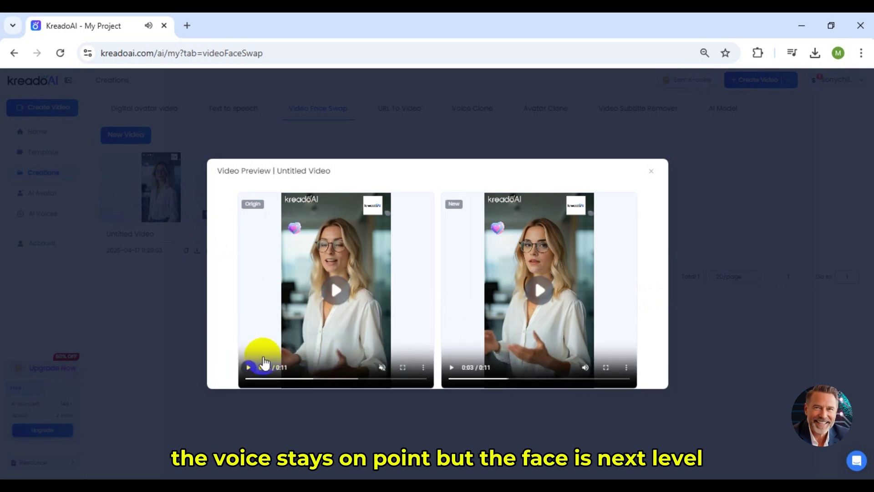
pyautogui.click(453, 380)
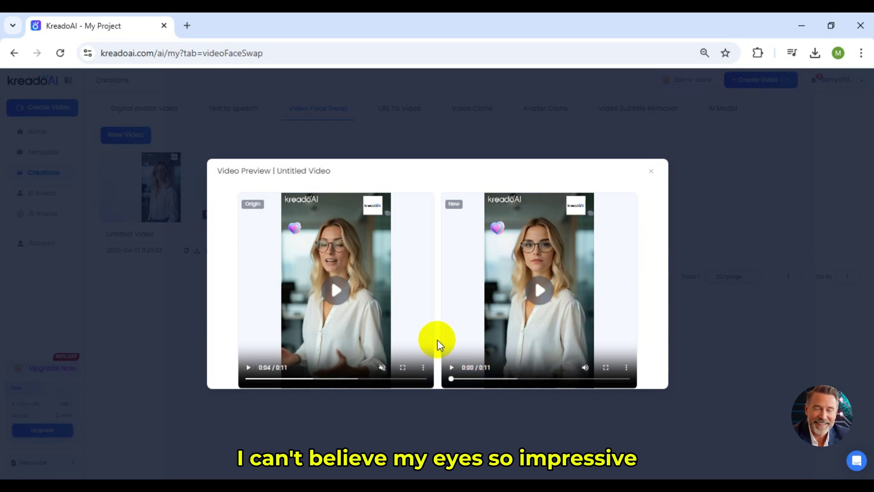
pyautogui.click(449, 367)
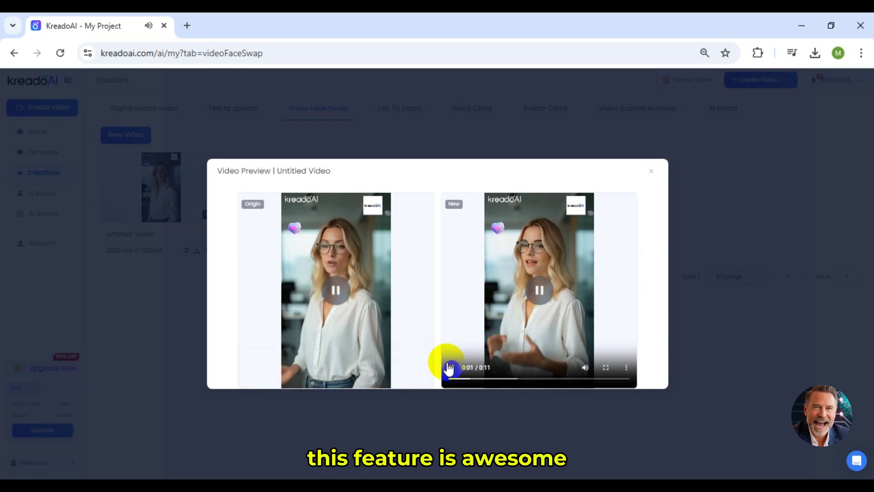